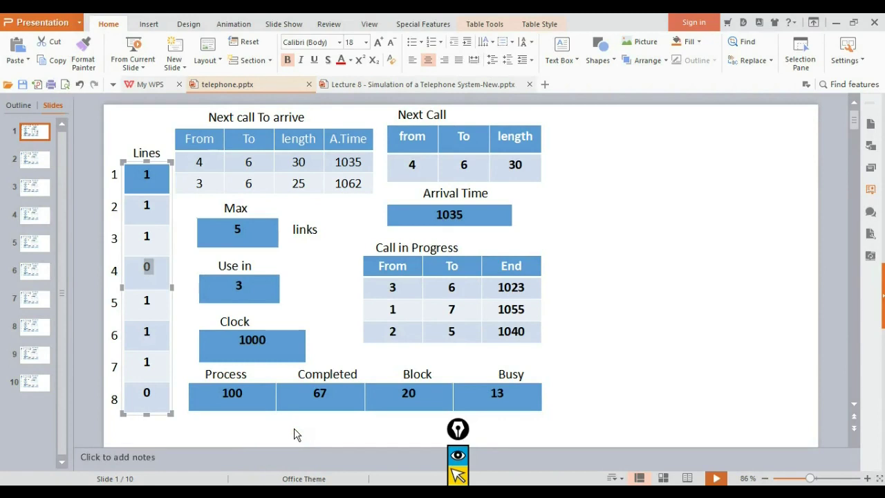
Step: Review the Lines table, highlighting line 2's busy status and line 4's free status
{"action": "left_click", "coordinate": [678, 262]}
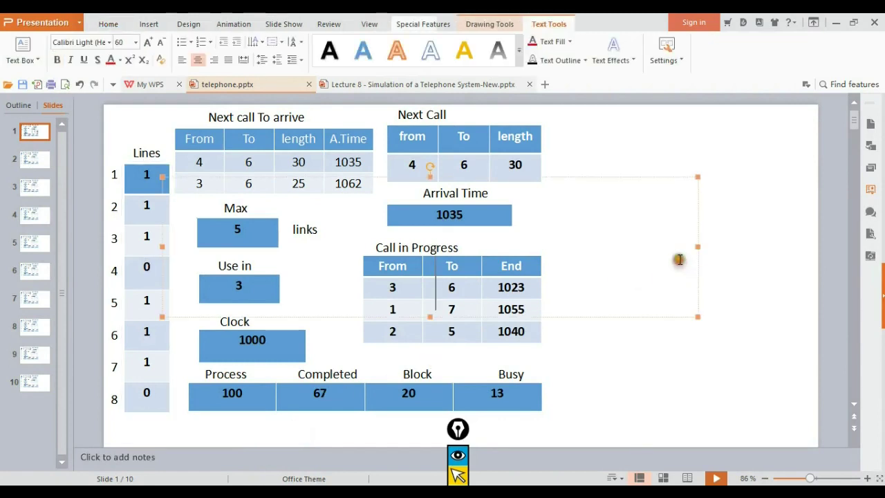
{"action": "left_click", "coordinate": [824, 253]}
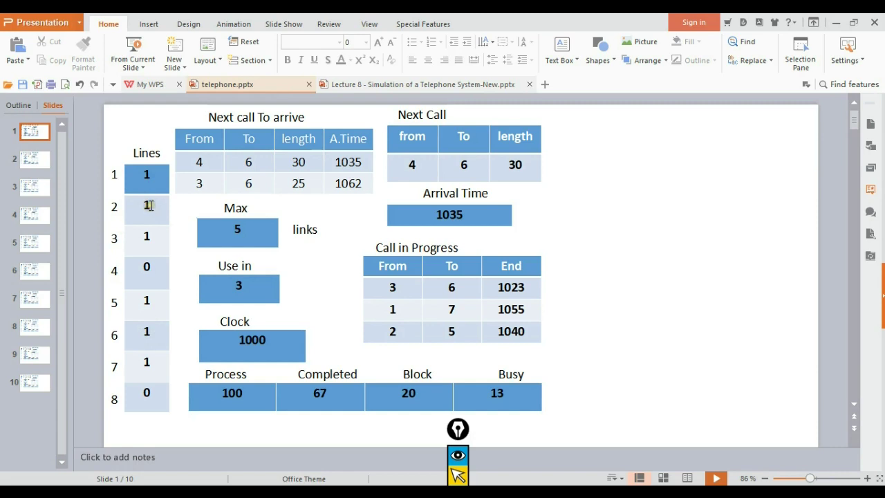
{"action": "double_click", "coordinate": [150, 205]}
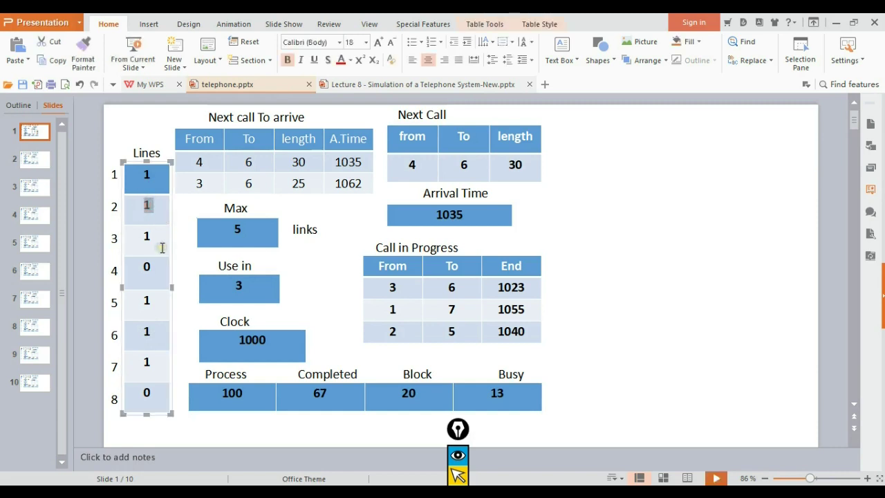
{"action": "left_click", "coordinate": [153, 267]}
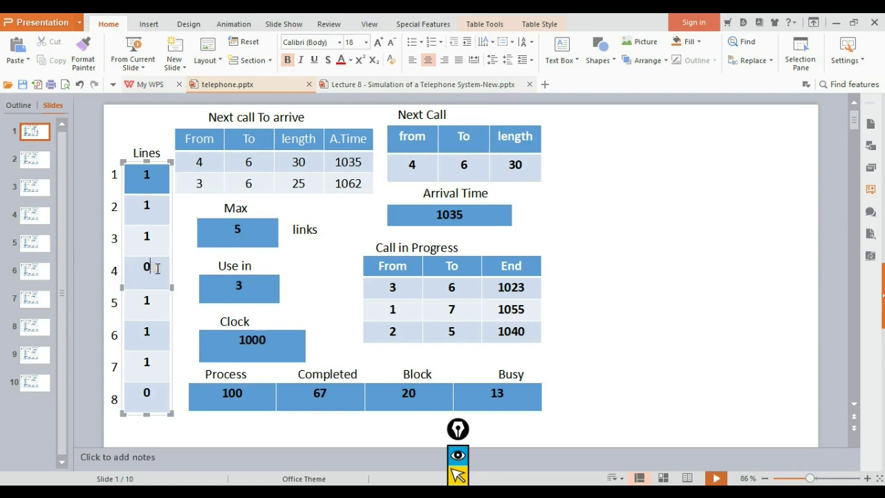
{"action": "left_click", "coordinate": [184, 269]}
{"action": "left_click", "coordinate": [150, 273]}
Step: Highlight the upcoming calls' From column and the Next call To arrive headers
{"action": "left_click", "coordinate": [223, 133]}
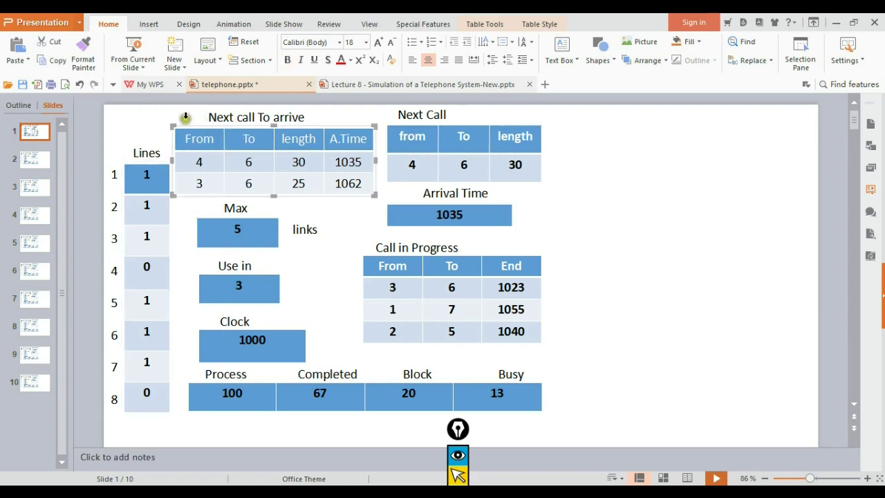
{"action": "left_click", "coordinate": [182, 117]}
{"action": "left_click", "coordinate": [141, 133]}
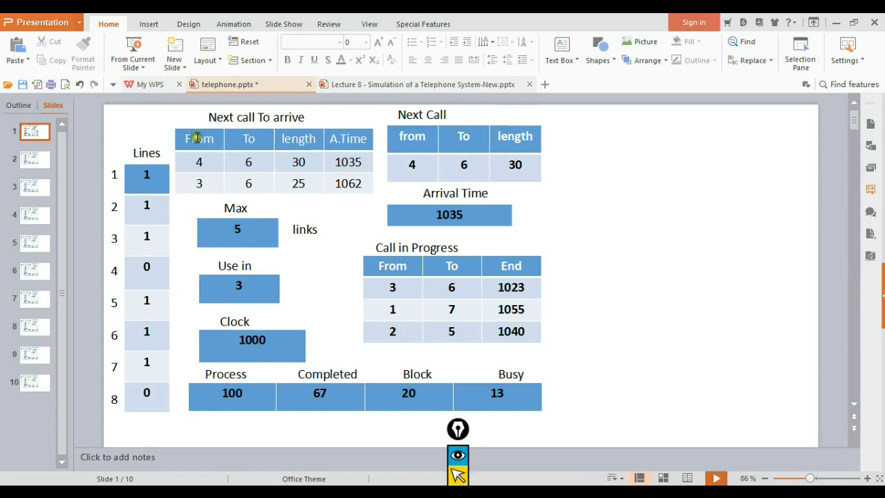
{"action": "left_click_drag", "start_coordinate": [194, 139], "coordinate": [351, 137]}
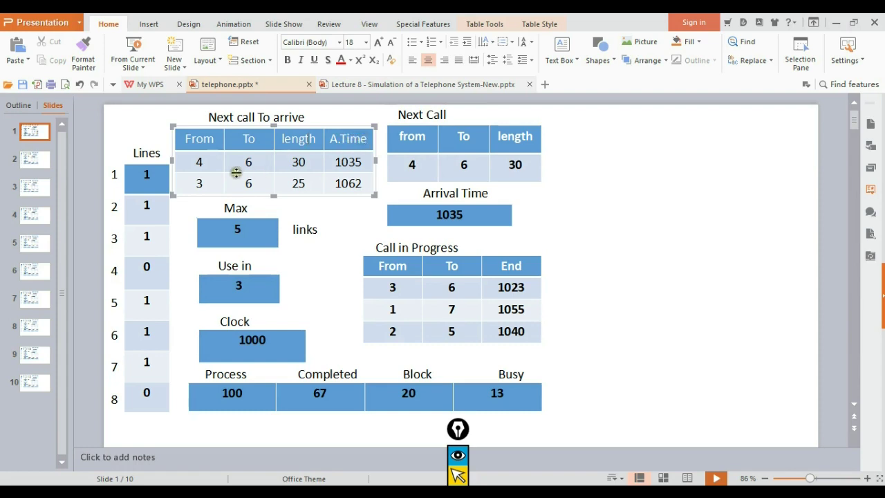
Step: Point out the first upcoming call's From 4, To 6 and length 30, checking lines 1 and 3
{"action": "left_click", "coordinate": [207, 161]}
{"action": "double_click", "coordinate": [251, 164]}
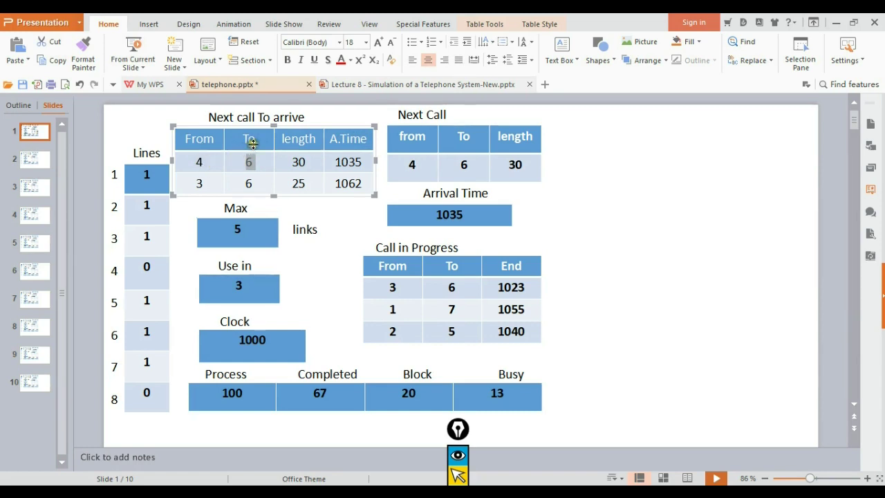
{"action": "left_click", "coordinate": [211, 161]}
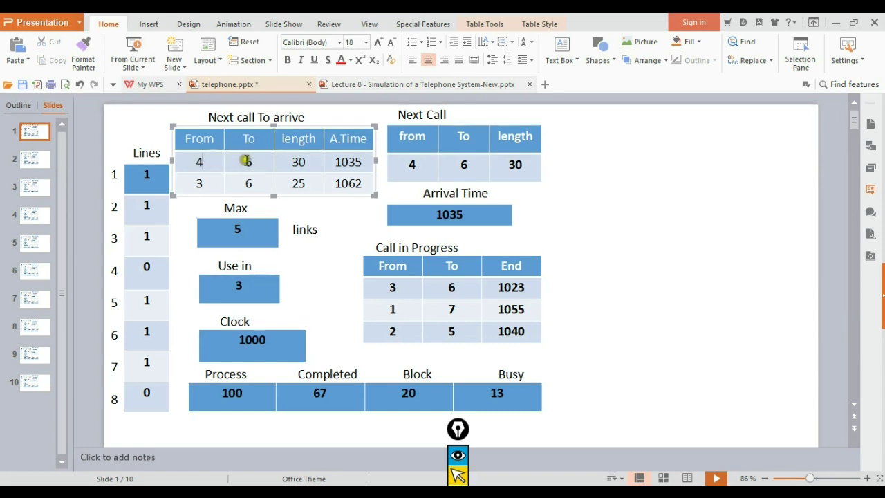
{"action": "left_click", "coordinate": [199, 162]}
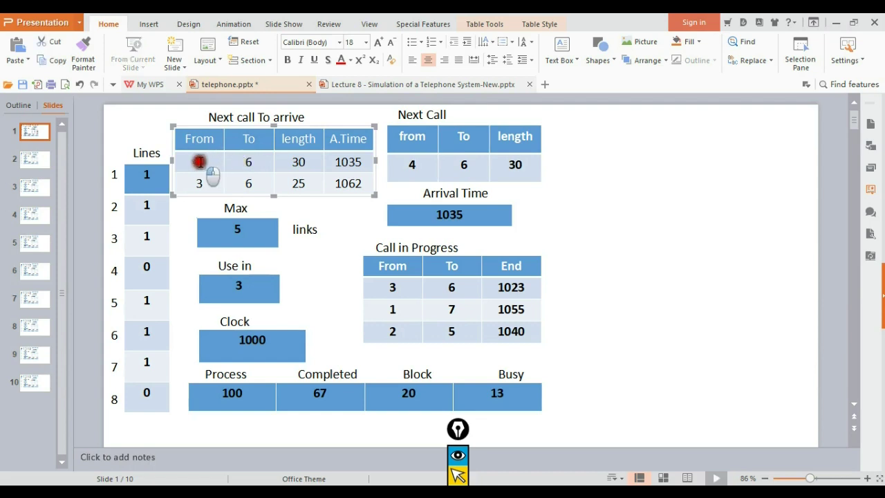
{"action": "double_click", "coordinate": [246, 162]}
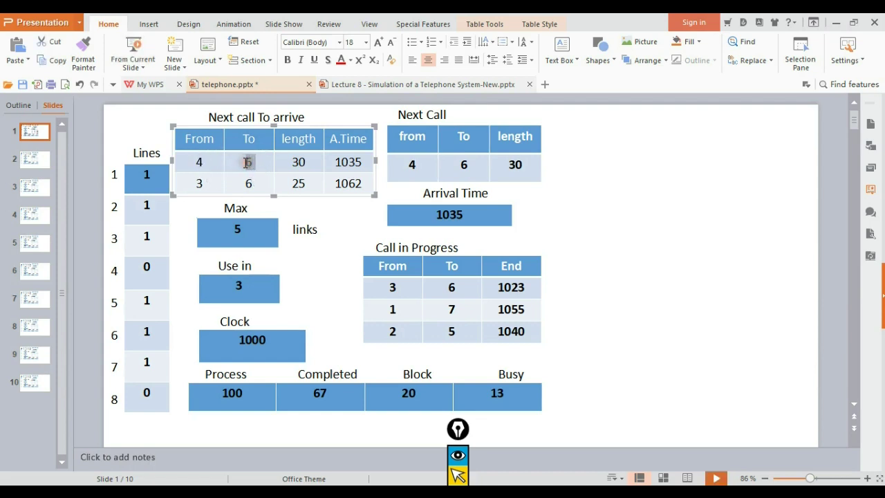
{"action": "left_click", "coordinate": [151, 174]}
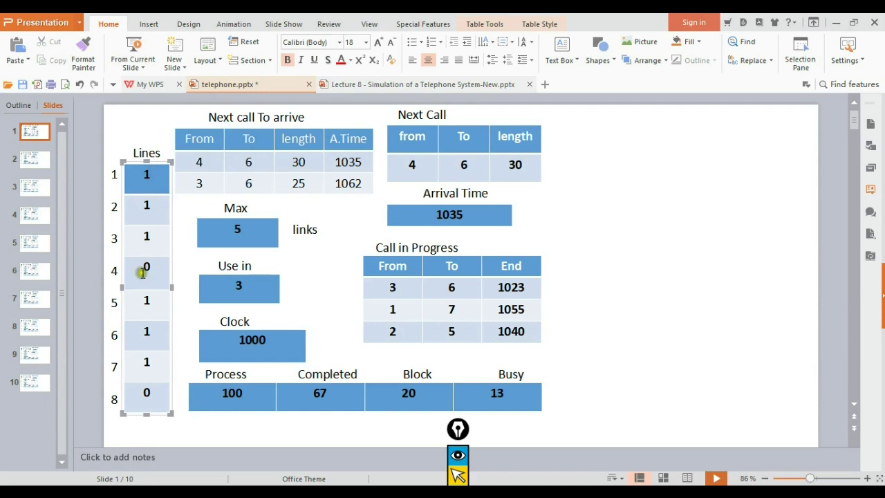
{"action": "left_click", "coordinate": [143, 236]}
{"action": "left_click", "coordinate": [196, 162]}
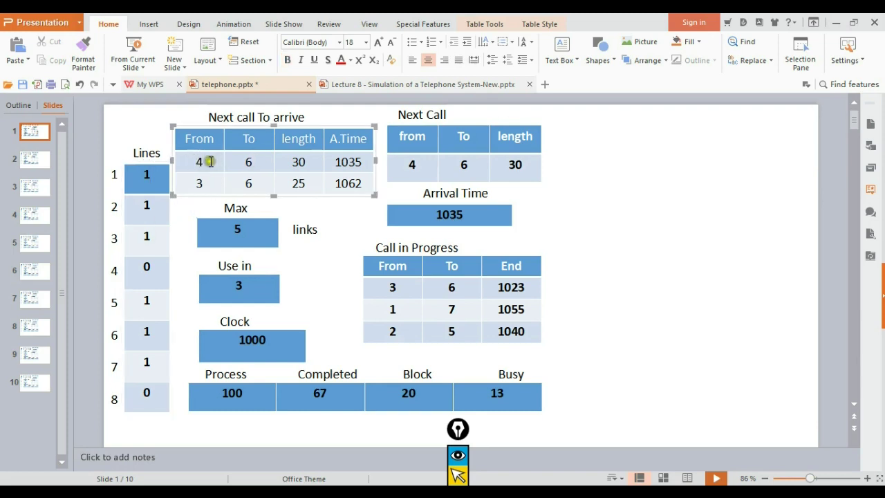
{"action": "left_click", "coordinate": [199, 161]}
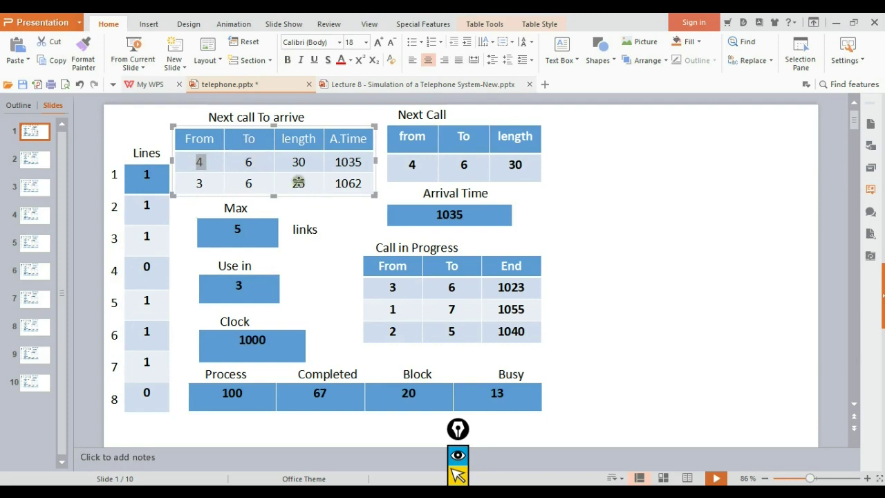
{"action": "left_click", "coordinate": [296, 162]}
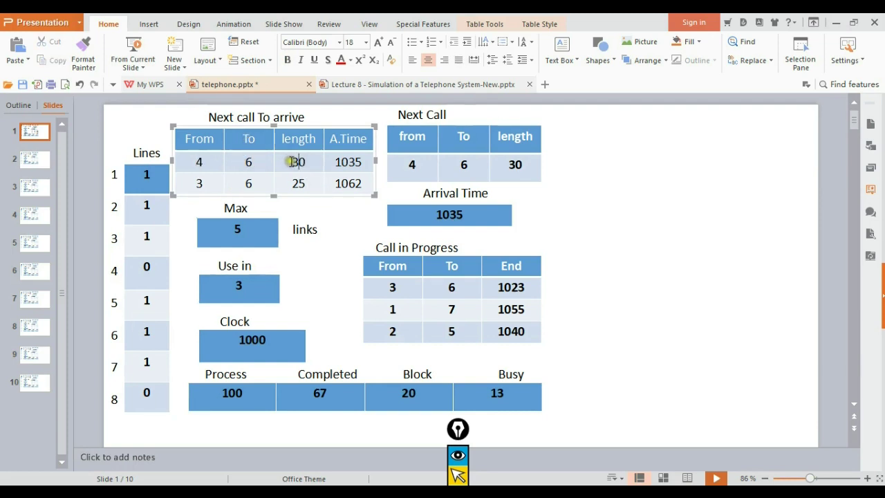
{"action": "double_click", "coordinate": [310, 162]}
{"action": "left_click", "coordinate": [313, 162]}
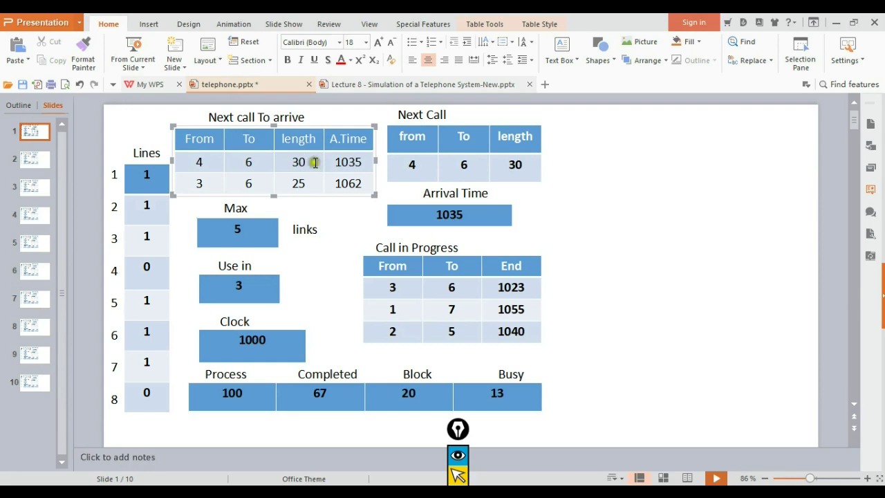
Step: Highlight the upcoming call row 4, 6, 30, 1035 and the Next Call row 4, 6, 30
{"action": "left_click", "coordinate": [363, 161]}
{"action": "left_click", "coordinate": [458, 135]}
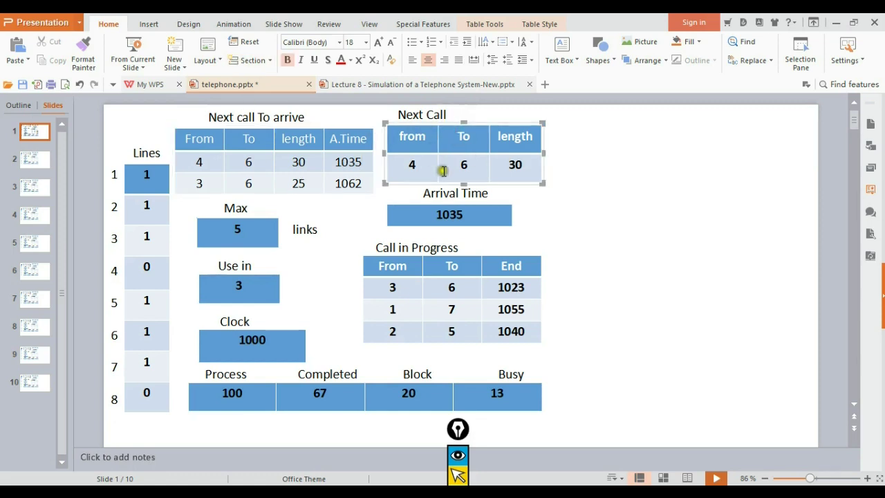
{"action": "left_click", "coordinate": [503, 108]}
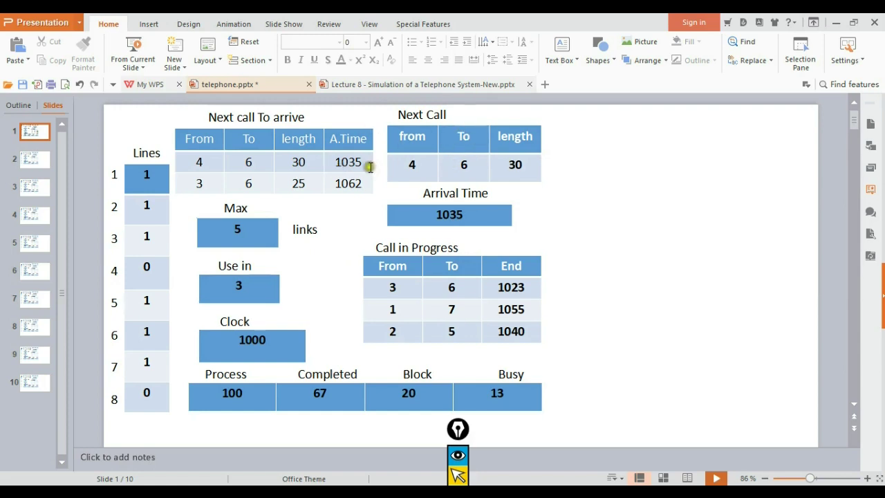
{"action": "left_click", "coordinate": [371, 200]}
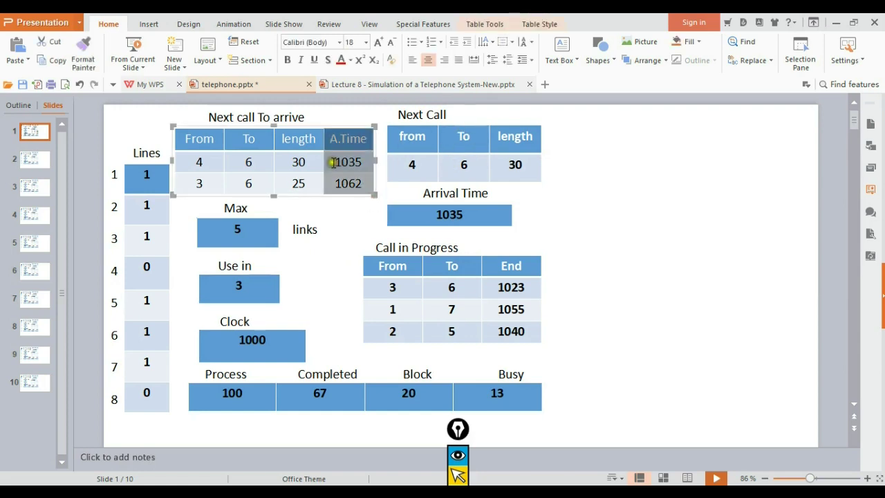
{"action": "left_click", "coordinate": [307, 163]}
{"action": "left_click_drag", "start_coordinate": [193, 163], "coordinate": [342, 155]}
{"action": "left_click_drag", "start_coordinate": [409, 165], "coordinate": [544, 204]}
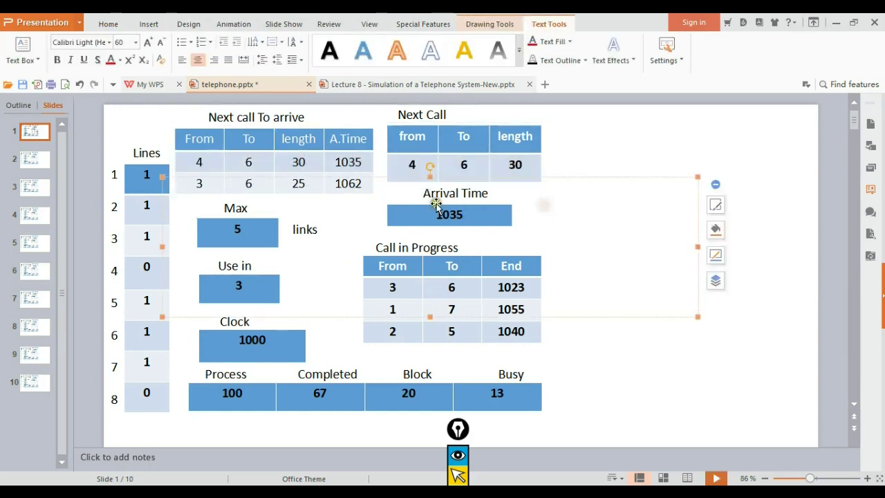
Step: Highlight the Arrival Time value 1035, then clear all selections on the slide
{"action": "left_click", "coordinate": [564, 147]}
{"action": "left_click_drag", "start_coordinate": [429, 220], "coordinate": [467, 213]}
{"action": "left_click", "coordinate": [604, 192]}
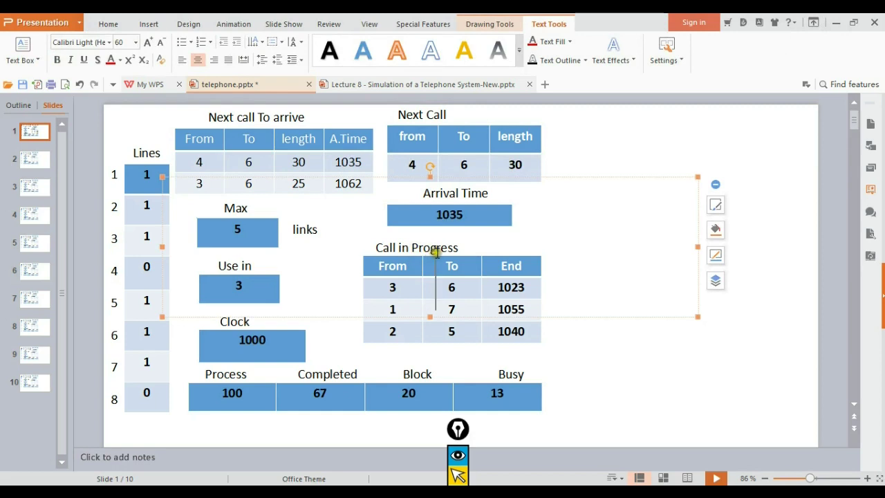
{"action": "left_click", "coordinate": [434, 251]}
{"action": "left_click", "coordinate": [591, 238]}
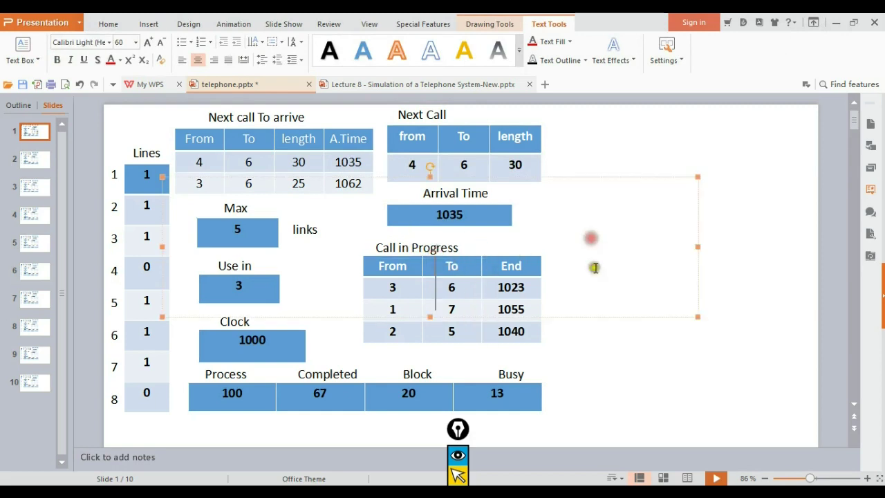
{"action": "left_click", "coordinate": [650, 354]}
{"action": "left_click", "coordinate": [828, 310]}
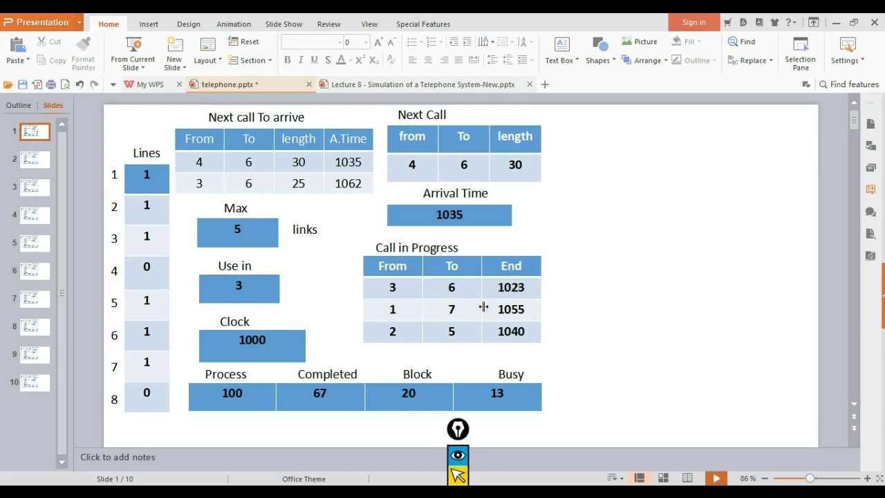
Step: Point out the call ending at 1055 and highlight the Use in count 3
{"action": "left_click", "coordinate": [507, 313]}
{"action": "double_click", "coordinate": [253, 288]}
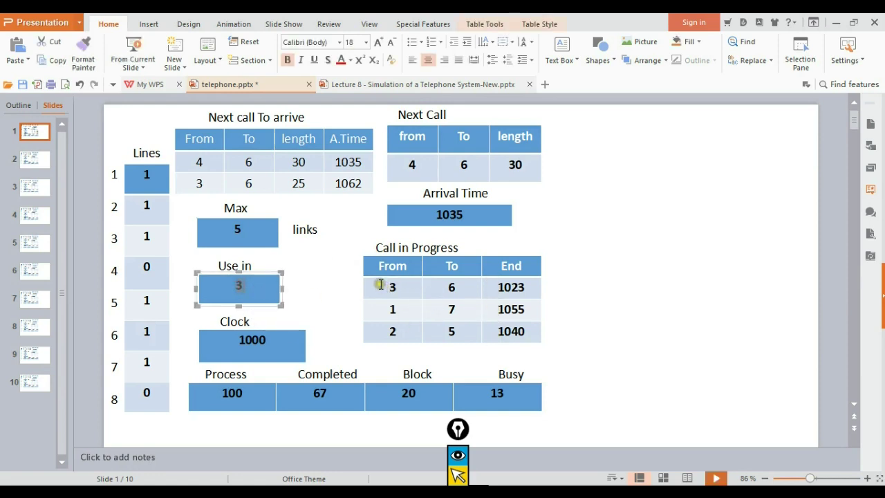
{"action": "left_click", "coordinate": [555, 321]}
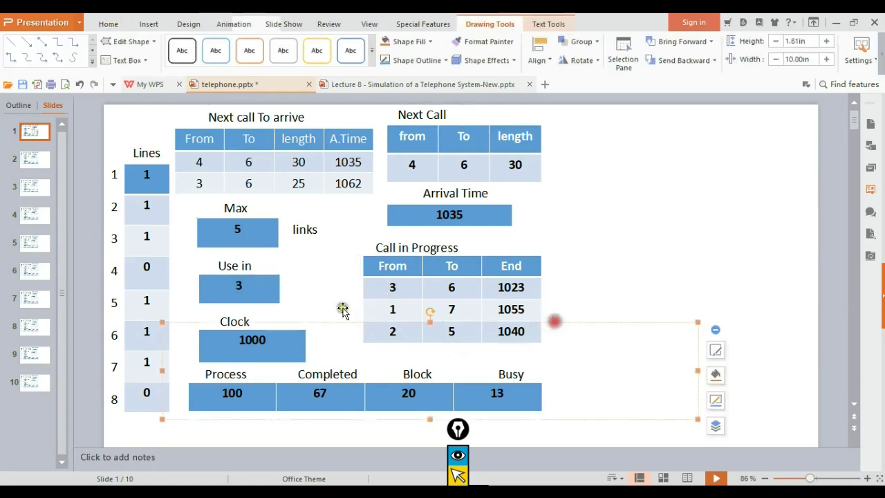
{"action": "left_click", "coordinate": [255, 290]}
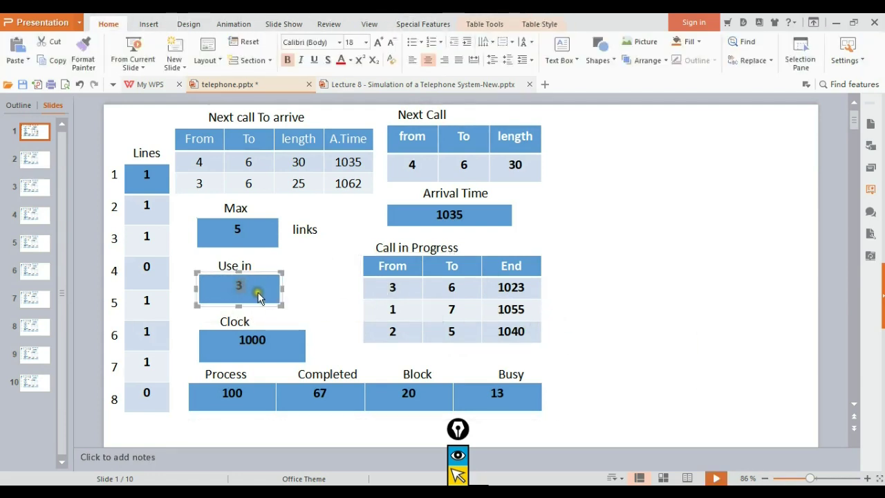
{"action": "left_click", "coordinate": [254, 296]}
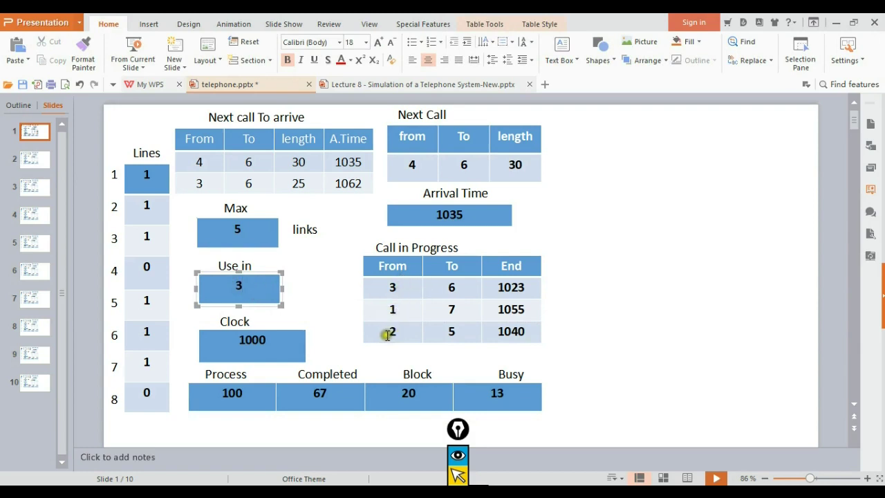
Step: Highlight the call in progress row 2, 5, 1040 and review the Use in and Clock boxes
{"action": "left_click_drag", "start_coordinate": [391, 331], "coordinate": [512, 336]}
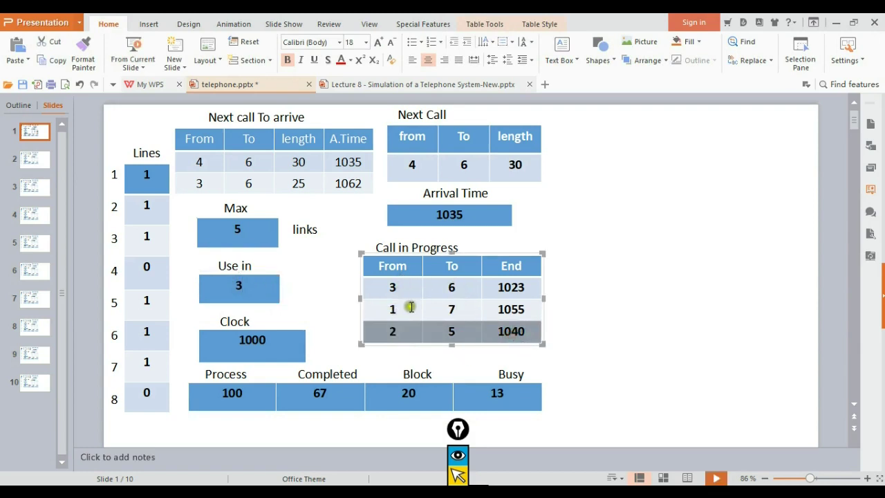
{"action": "left_click", "coordinate": [234, 286]}
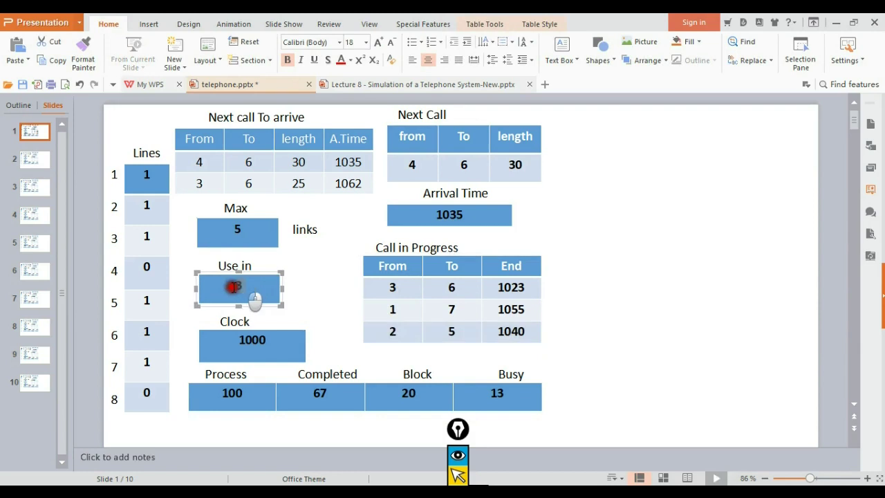
{"action": "left_click", "coordinate": [327, 281]}
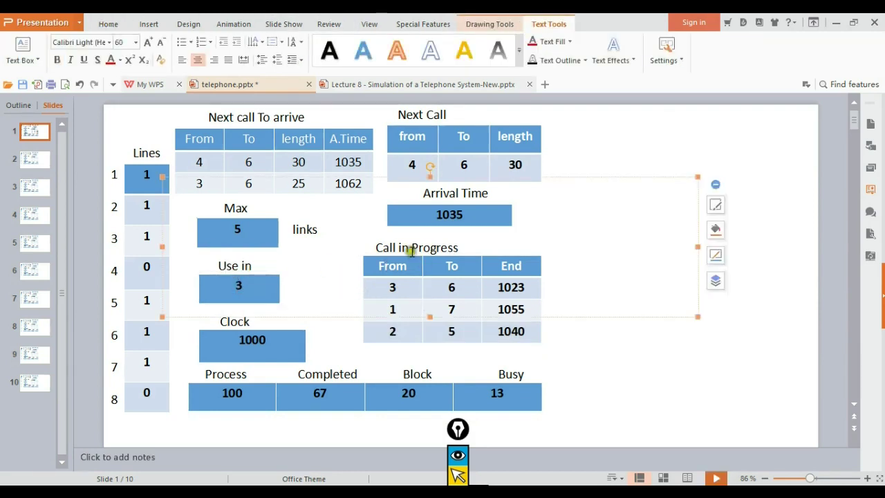
{"action": "left_click", "coordinate": [244, 293]}
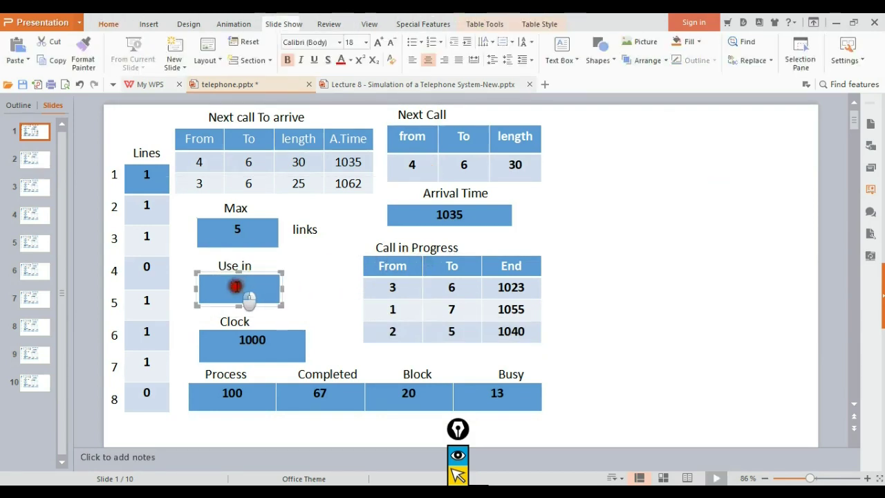
{"action": "left_click", "coordinate": [334, 267]}
{"action": "left_click", "coordinate": [235, 339]}
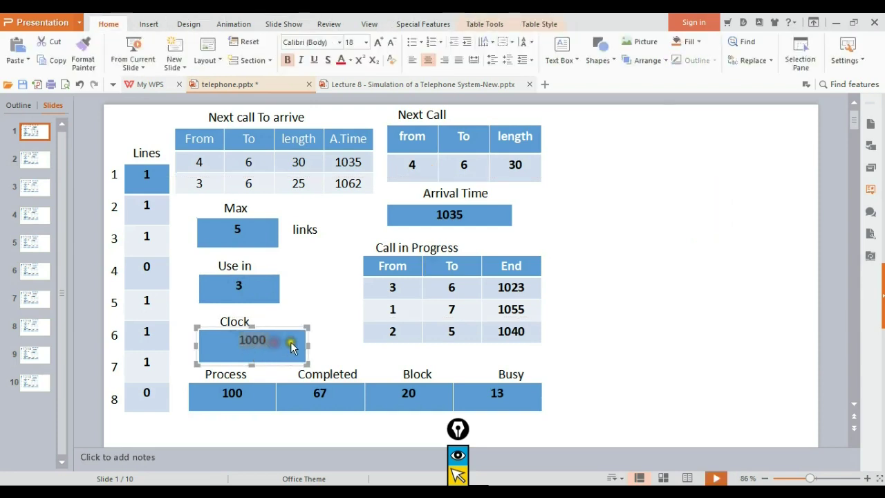
{"action": "left_click", "coordinate": [337, 287]}
{"action": "left_click", "coordinate": [274, 340]}
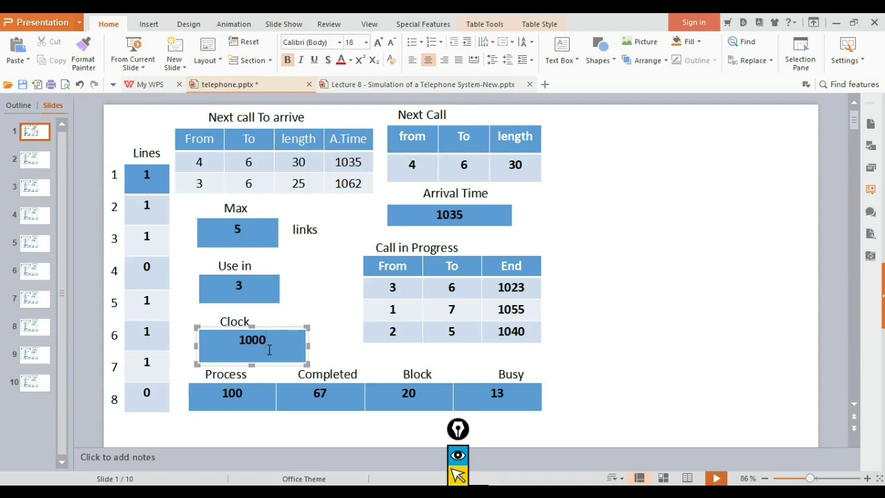
{"action": "left_click", "coordinate": [319, 293]}
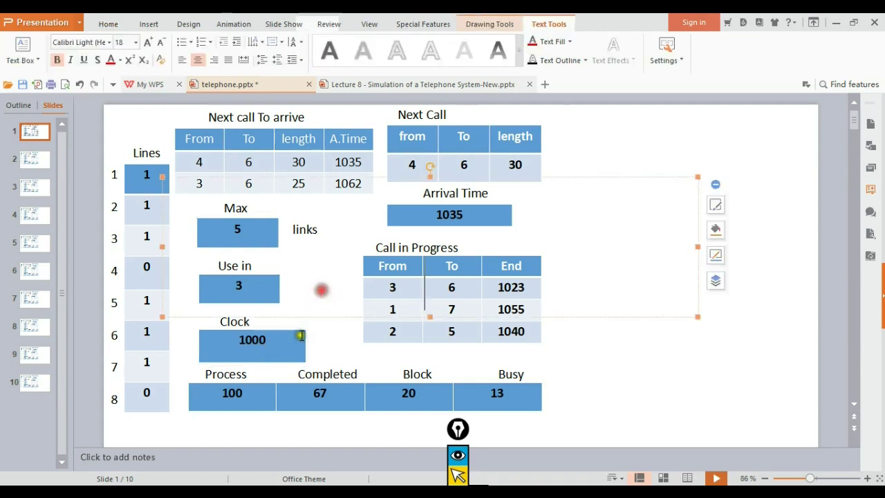
Step: Review the Process table's Completed count 67 and Block count 20
{"action": "left_click", "coordinate": [249, 391]}
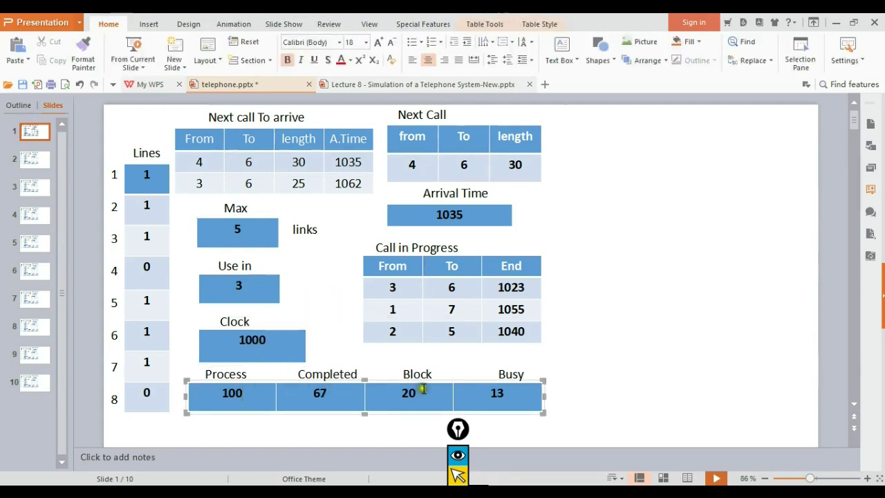
{"action": "left_click", "coordinate": [336, 401]}
{"action": "left_click", "coordinate": [339, 393]}
{"action": "left_click", "coordinate": [424, 397]}
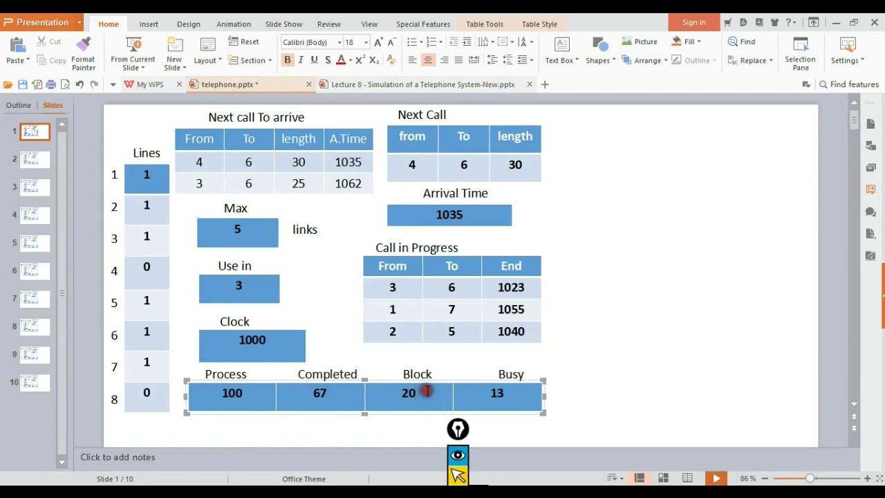
Step: Indicate the Next Call From value 4 and To value 6
{"action": "double_click", "coordinate": [409, 165]}
{"action": "double_click", "coordinate": [465, 165]}
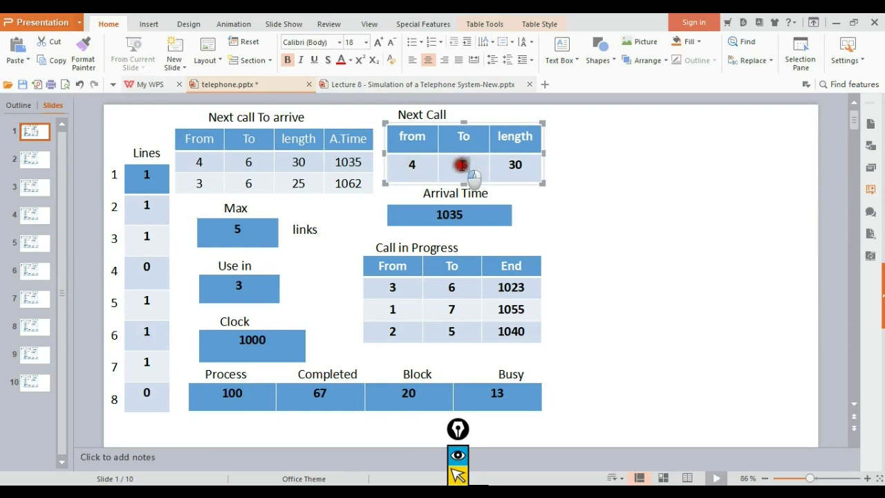
{"action": "left_click", "coordinate": [428, 162]}
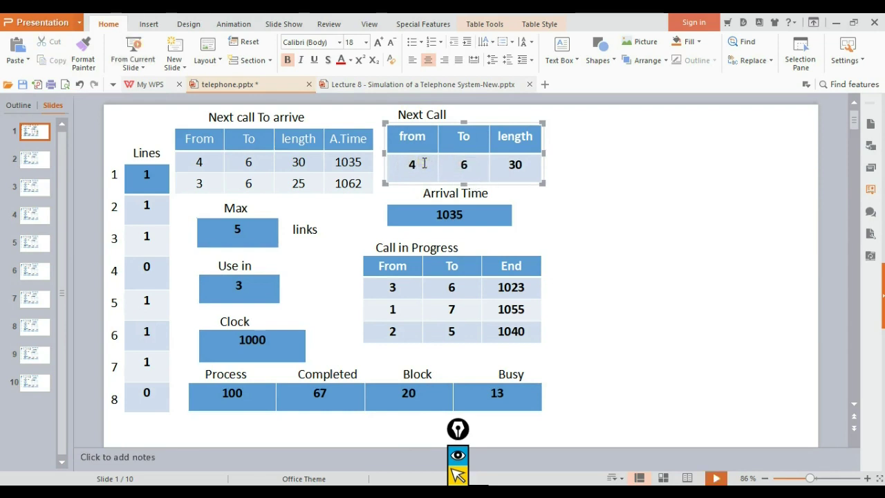
{"action": "left_click", "coordinate": [421, 164]}
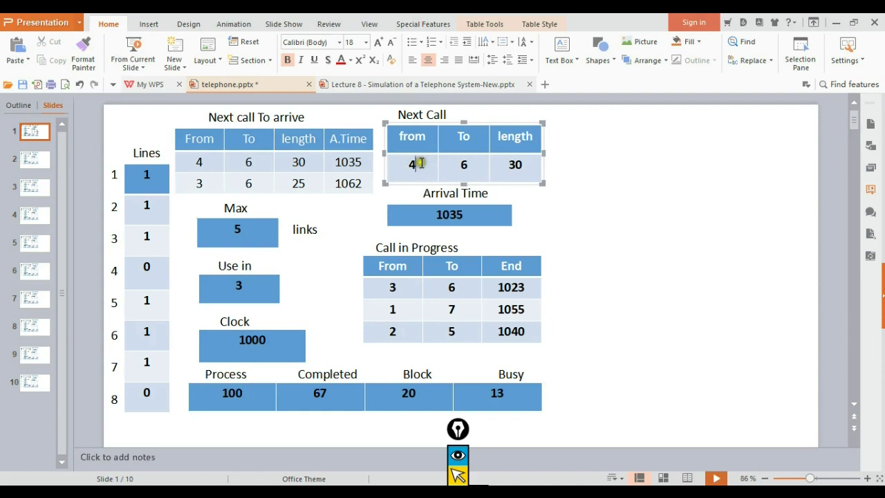
{"action": "left_click", "coordinate": [464, 163]}
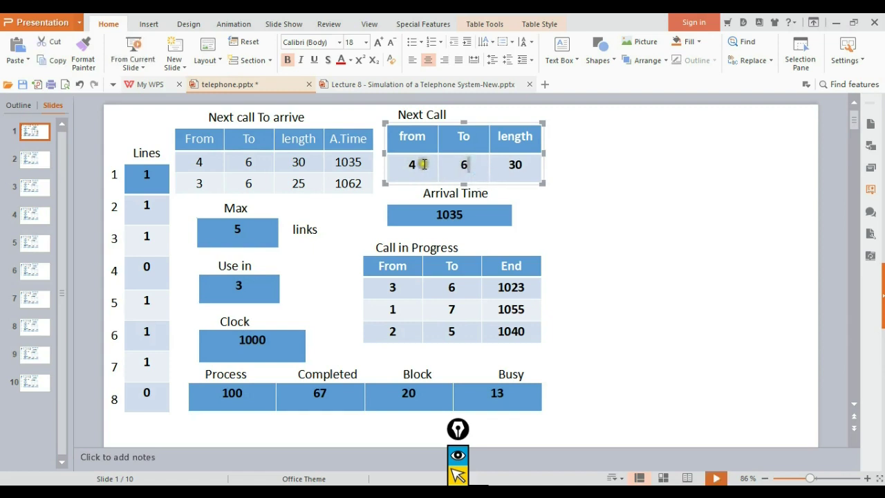
{"action": "left_click", "coordinate": [413, 164]}
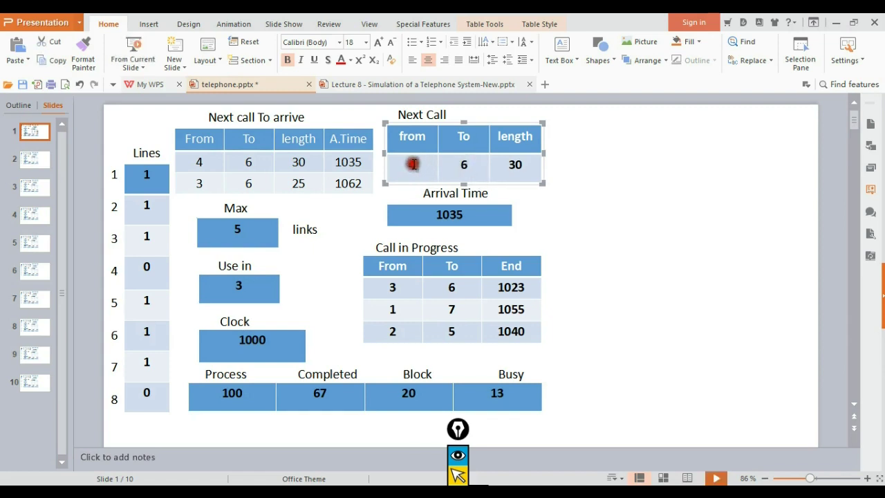
Step: Check line 4's status 0 and line 6's status 1, briefly changing line 4 to 1 and back to 0
{"action": "double_click", "coordinate": [155, 266]}
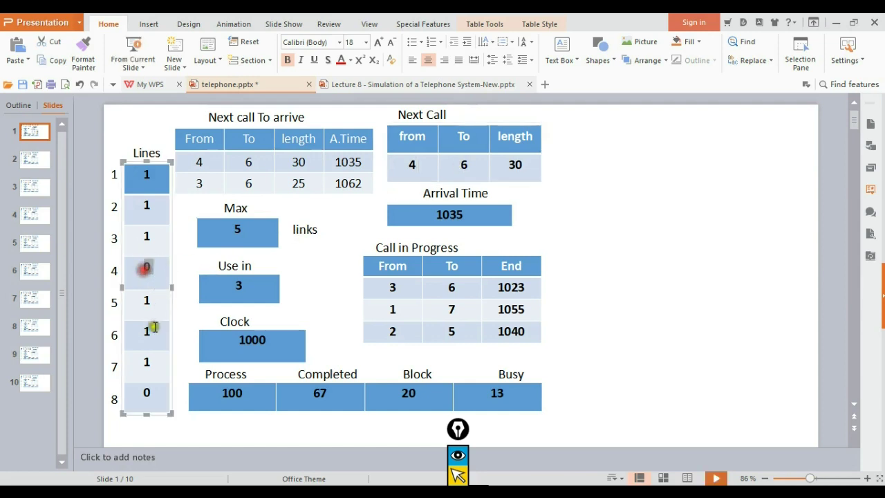
{"action": "left_click", "coordinate": [153, 270]}
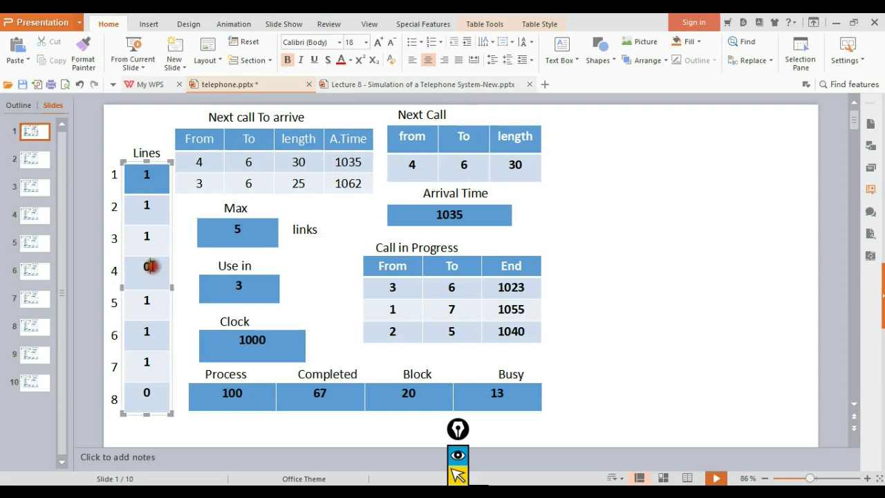
{"action": "left_click", "coordinate": [144, 333]}
{"action": "double_click", "coordinate": [144, 333]}
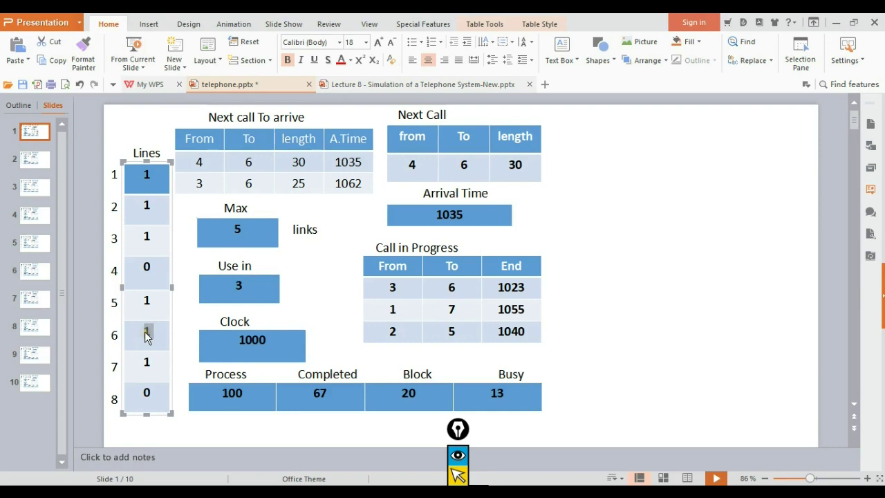
{"action": "double_click", "coordinate": [145, 268]}
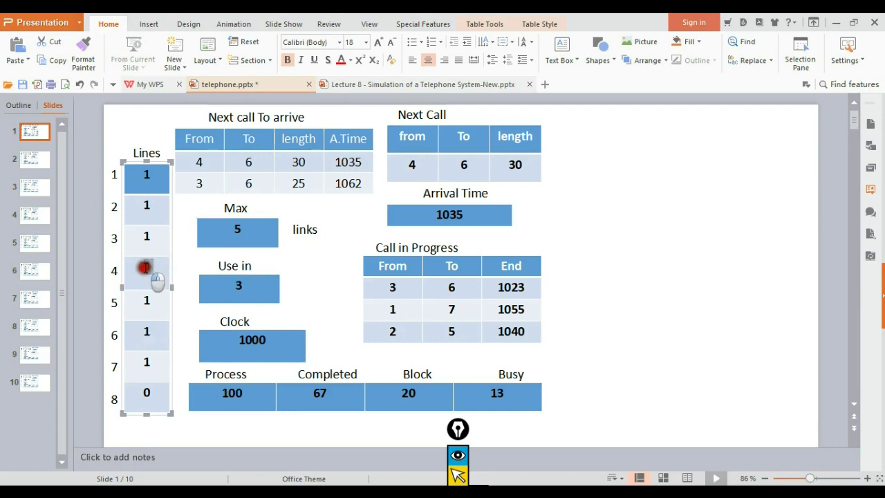
{"action": "type", "text": "1"}
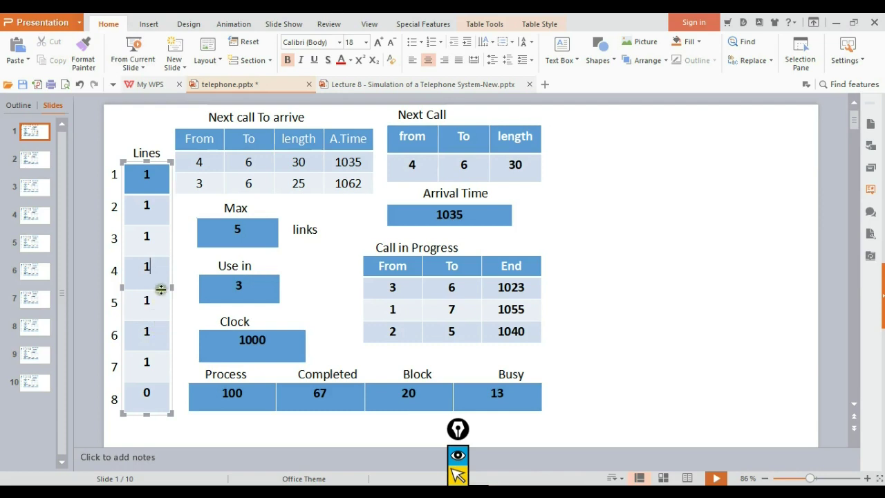
{"action": "double_click", "coordinate": [155, 268]}
{"action": "type", "text": "0"}
Step: Select the Process table and Lines table in turn, then clear the slide selection
{"action": "left_click", "coordinate": [515, 396]}
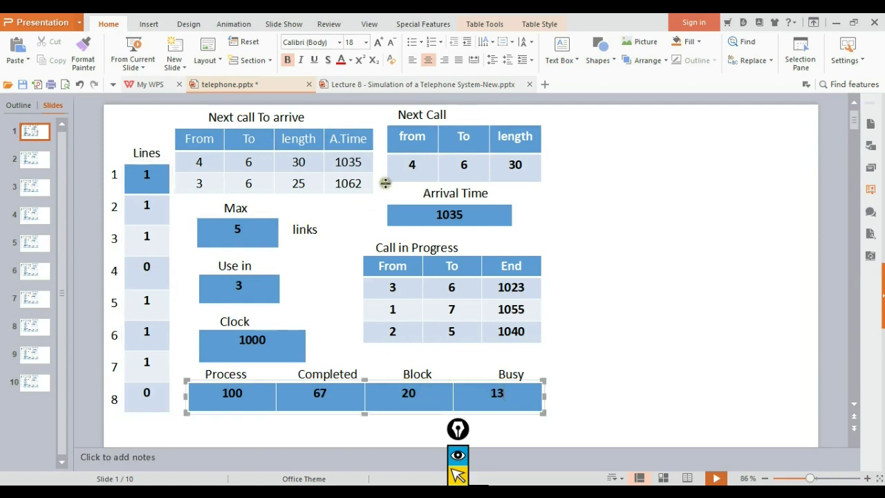
{"action": "left_click", "coordinate": [162, 267]}
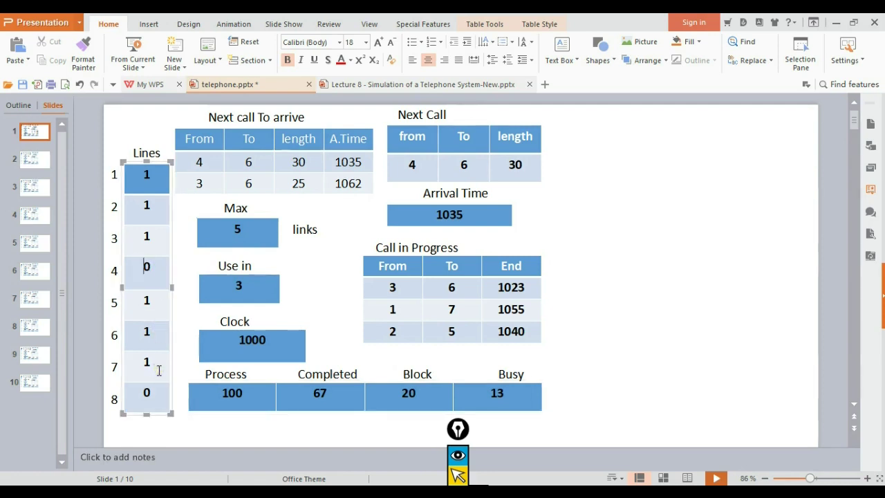
{"action": "left_click", "coordinate": [514, 396]}
{"action": "left_click", "coordinate": [585, 323]}
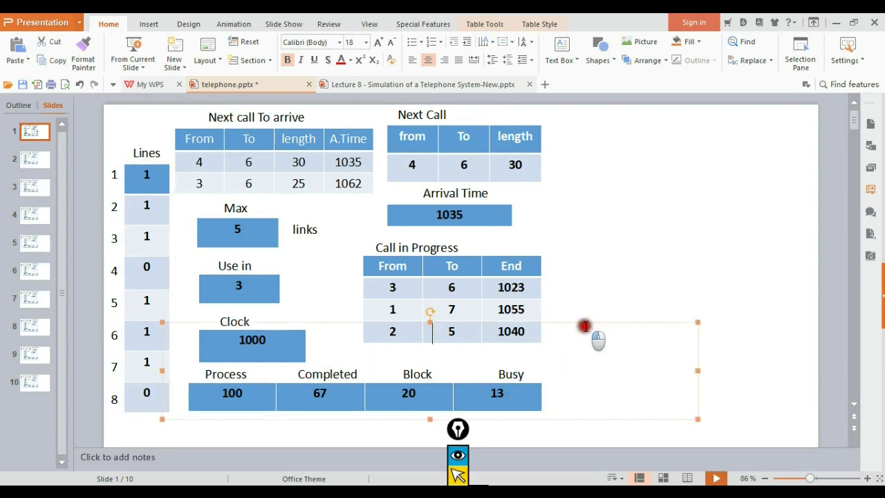
{"action": "left_click", "coordinate": [834, 276]}
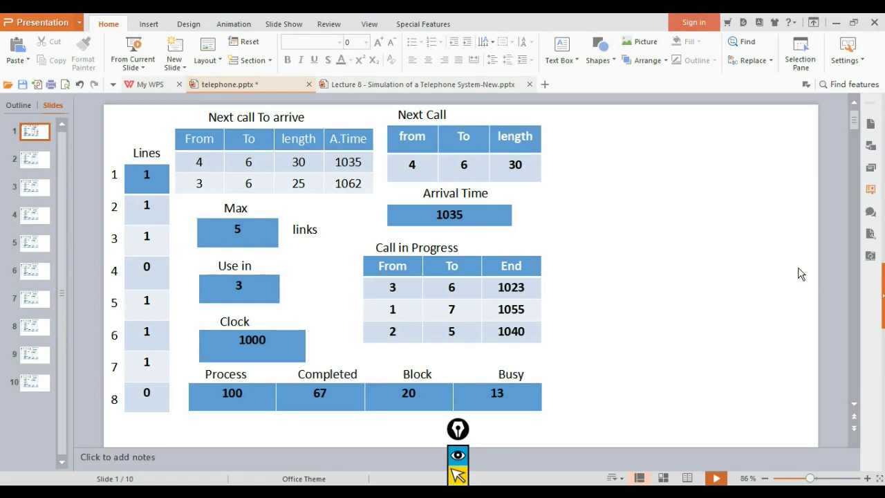
Step: Shrink the presentation window and place the Snipping Tool capture of slide 1 beside it
{"action": "left_click", "coordinate": [855, 24]}
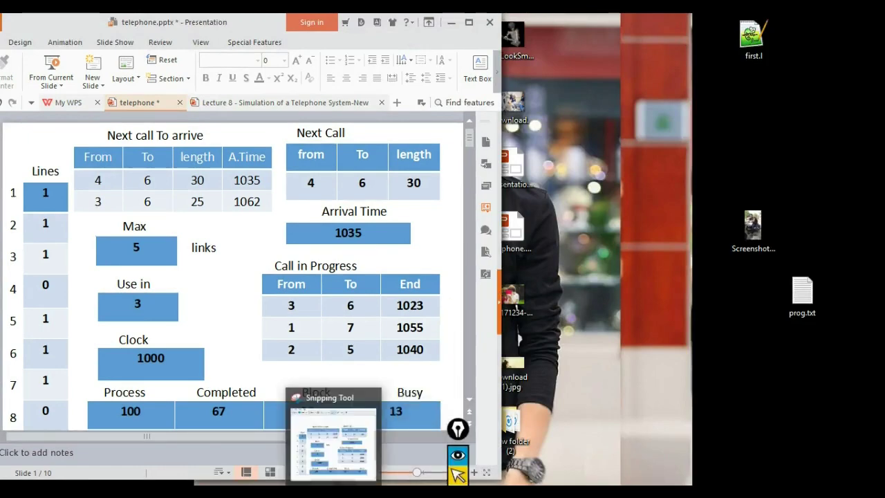
{"action": "left_click", "coordinate": [339, 443]}
{"action": "left_click_drag", "start_coordinate": [513, 24], "coordinate": [525, 25]}
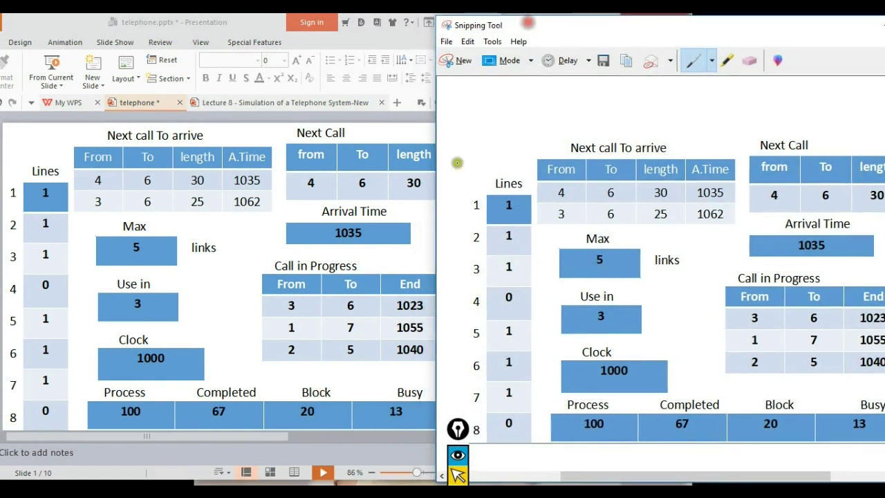
{"action": "left_click_drag", "start_coordinate": [434, 144], "coordinate": [496, 136]}
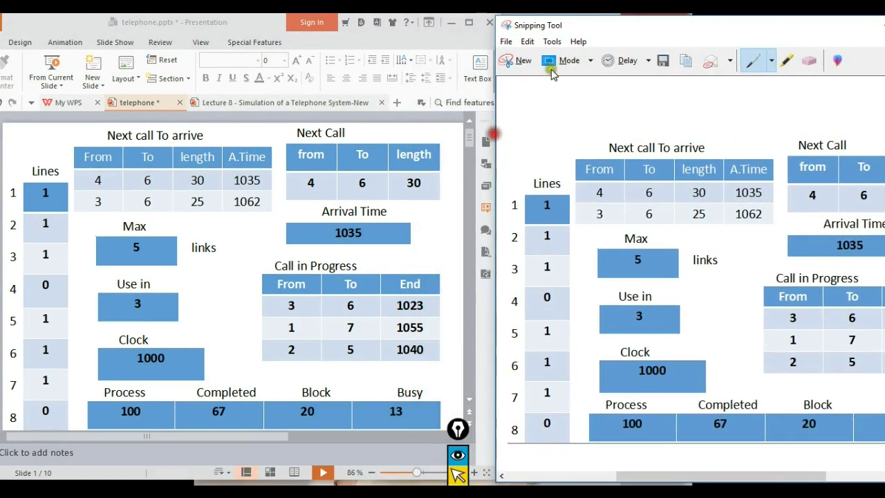
{"action": "left_click_drag", "start_coordinate": [588, 28], "coordinate": [541, 27]}
Step: Scroll the presentation to slide 2 and draw a check mark at the top of the snip
{"action": "left_click", "coordinate": [421, 182]}
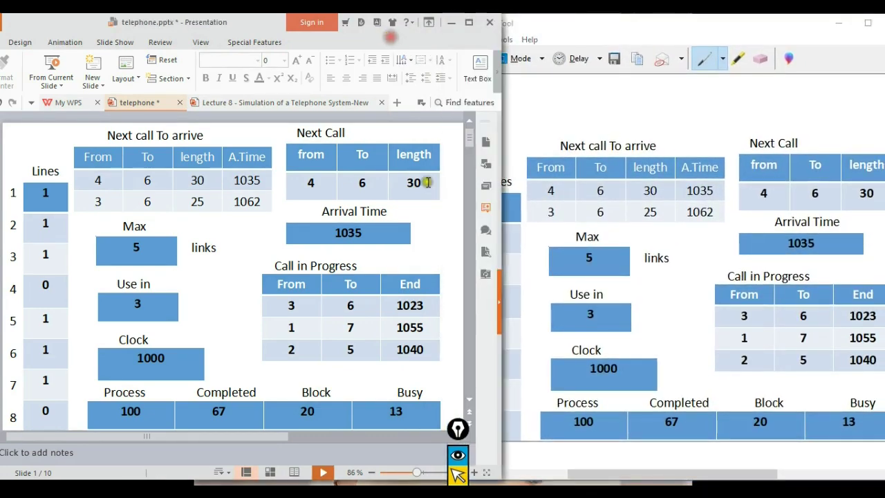
{"action": "scroll", "coordinate": [444, 217], "scroll_direction": "down", "scroll_amount": 1}
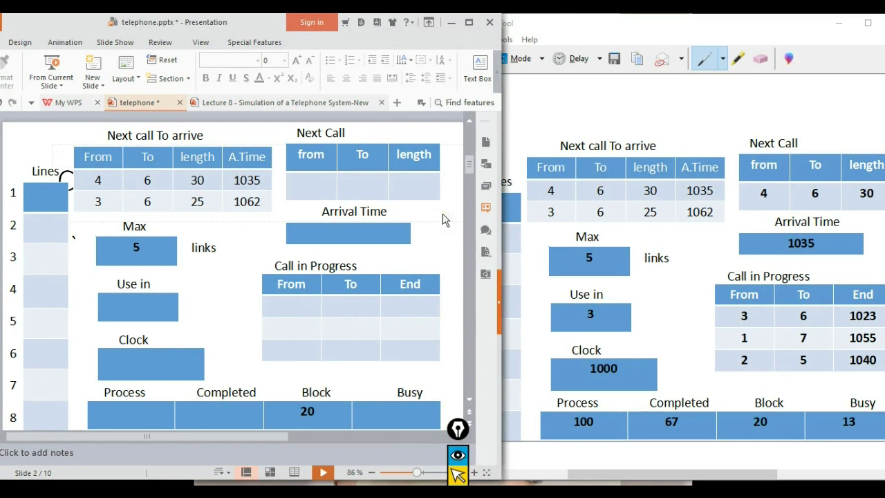
{"action": "left_click_drag", "start_coordinate": [601, 31], "coordinate": [605, 23]}
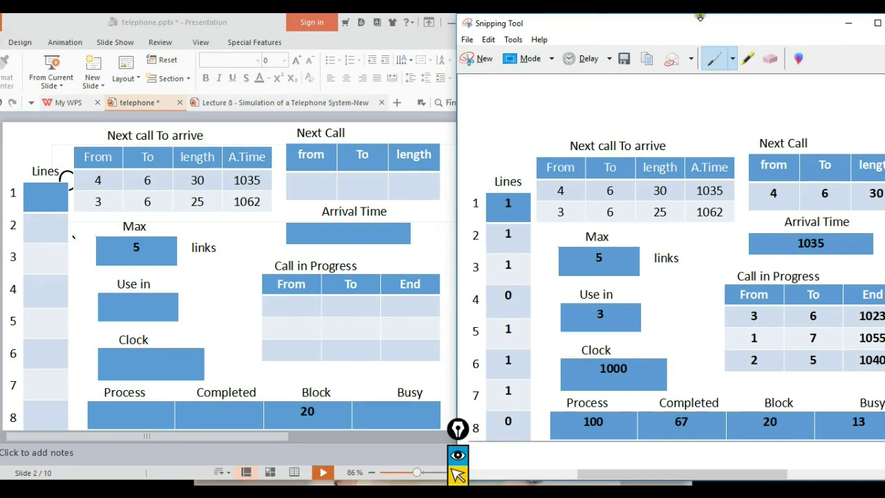
{"action": "left_click_drag", "start_coordinate": [692, 26], "coordinate": [682, 25]}
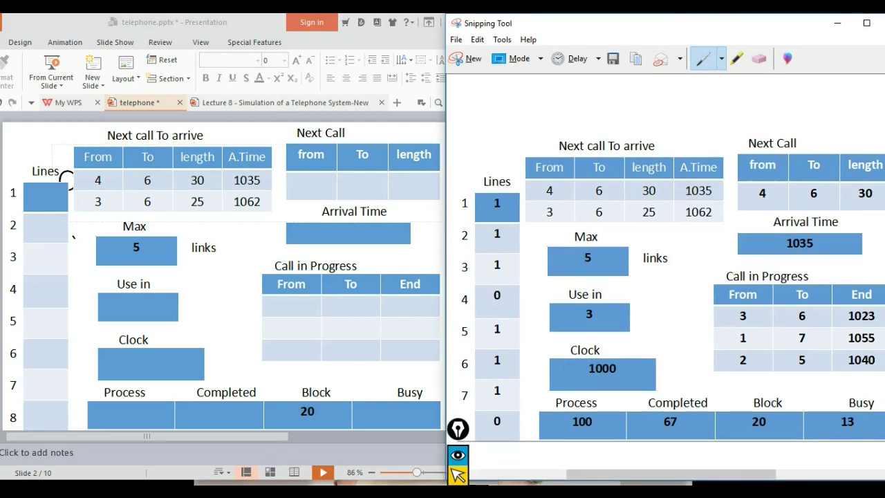
{"action": "left_click", "coordinate": [457, 476]}
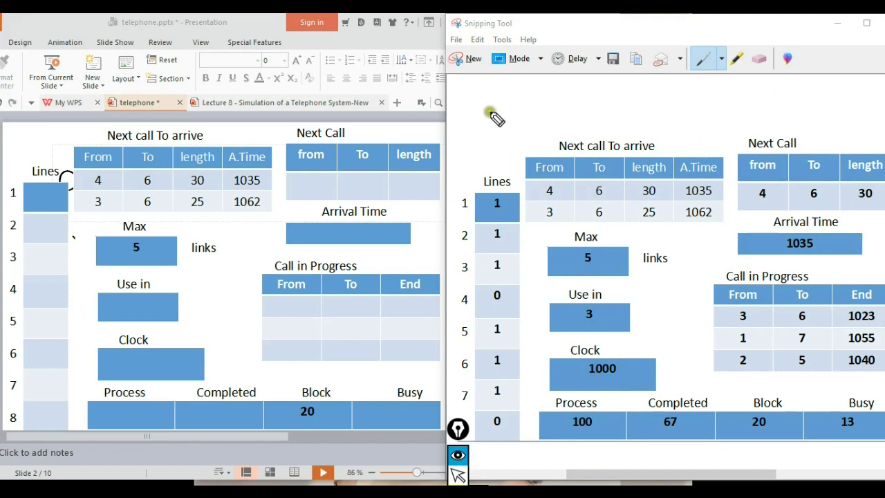
{"action": "left_click_drag", "start_coordinate": [488, 111], "coordinate": [554, 84]}
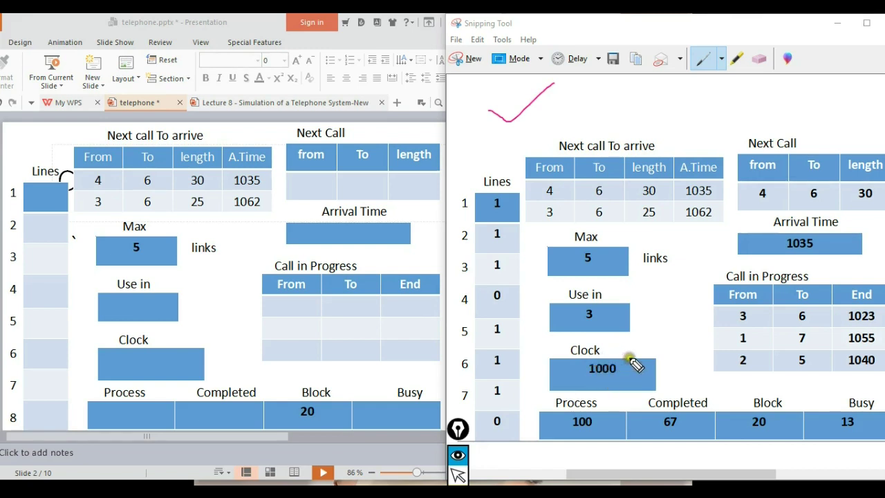
Step: Draw a pink freehand circle around the Clock value 1000 on the snip
{"action": "mouse_move", "coordinate": [631, 375]}
{"action": "left_mouse_down"}
{"action": "mouse_move", "coordinate": [612, 386]}
{"action": "mouse_move", "coordinate": [577, 365]}
{"action": "mouse_move", "coordinate": [633, 370]}
{"action": "mouse_move", "coordinate": [631, 380]}
{"action": "left_mouse_up"}
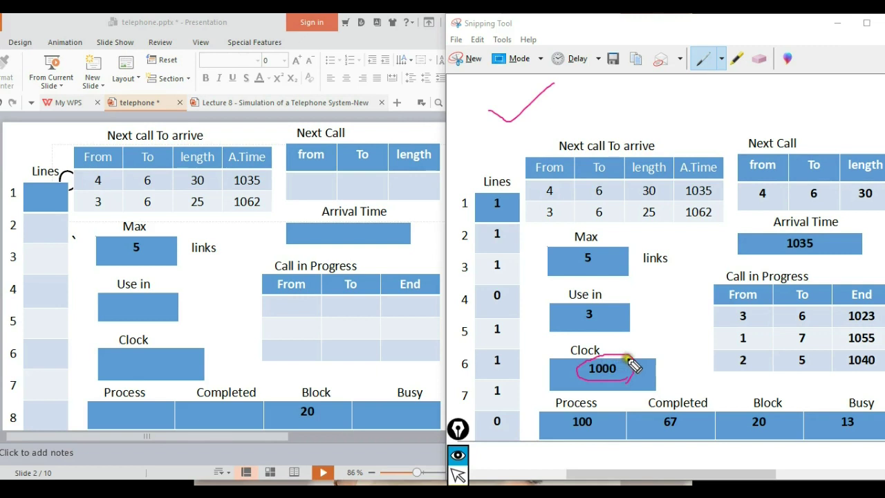
{"action": "left_click", "coordinate": [576, 368]}
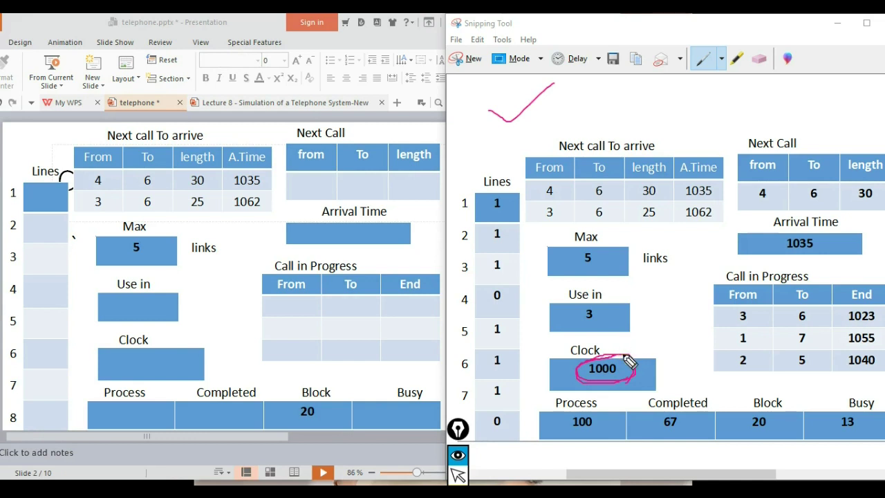
{"action": "left_click", "coordinate": [609, 368]}
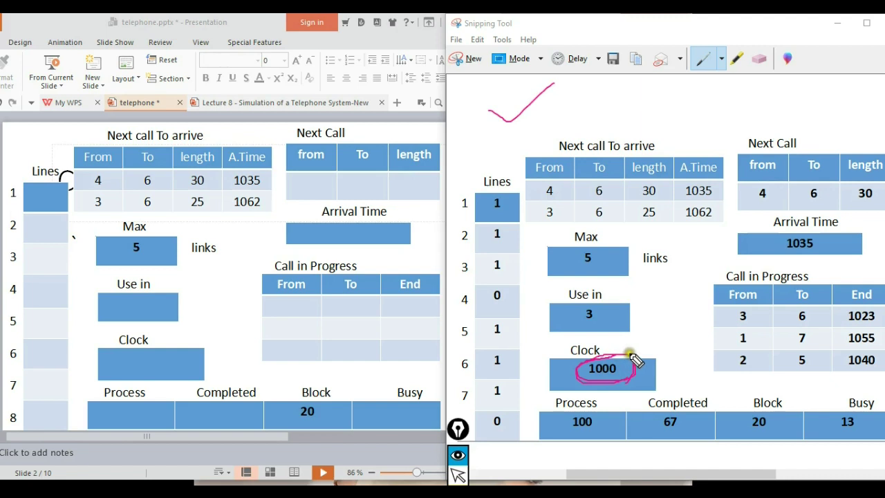
Step: Draw pink arrows from the circled 1000 to Arrival Time 1035 and the Call in Progress table
{"action": "left_click_drag", "start_coordinate": [631, 356], "coordinate": [737, 252]}
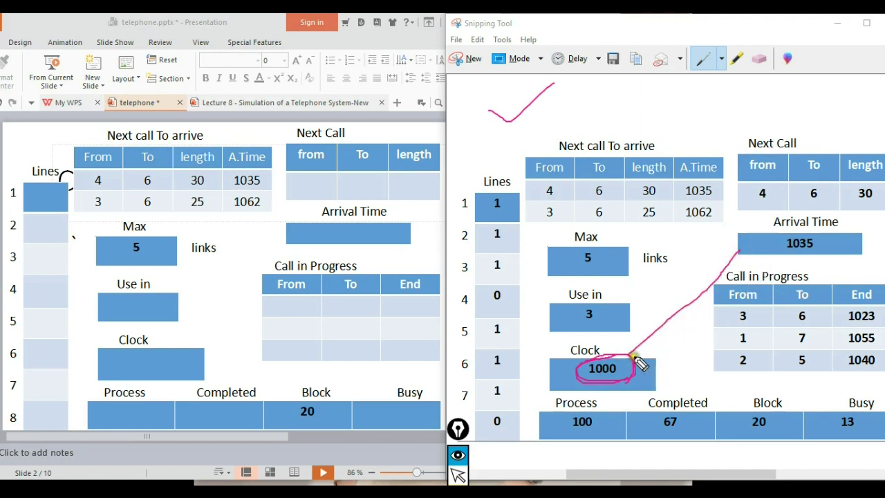
{"action": "mouse_move", "coordinate": [632, 355]}
{"action": "left_mouse_down"}
{"action": "mouse_move", "coordinate": [704, 333]}
{"action": "mouse_move", "coordinate": [709, 343]}
{"action": "left_mouse_up"}
{"action": "mouse_move", "coordinate": [724, 252]}
{"action": "left_mouse_down"}
{"action": "mouse_move", "coordinate": [738, 249]}
{"action": "mouse_move", "coordinate": [744, 270]}
{"action": "left_mouse_up"}
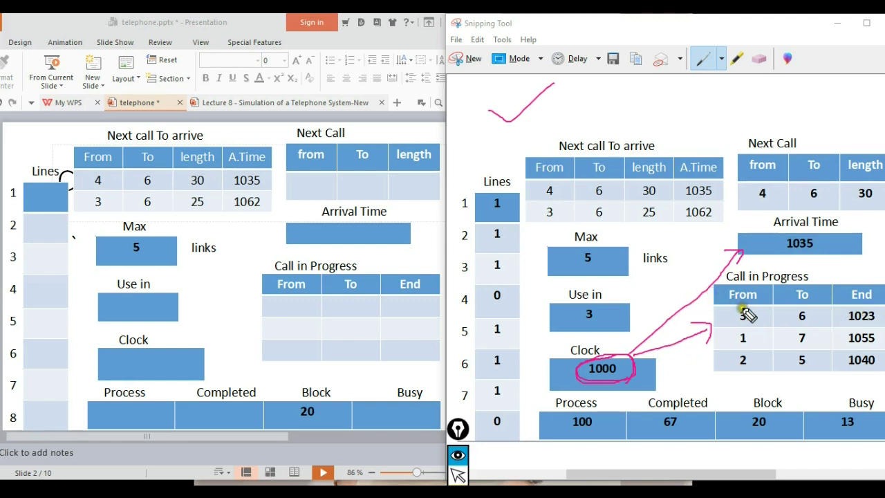
Step: Enter 1023 in slide 2's Clock box, then draw a pink arrow at the snip's End column
{"action": "left_click", "coordinate": [457, 476]}
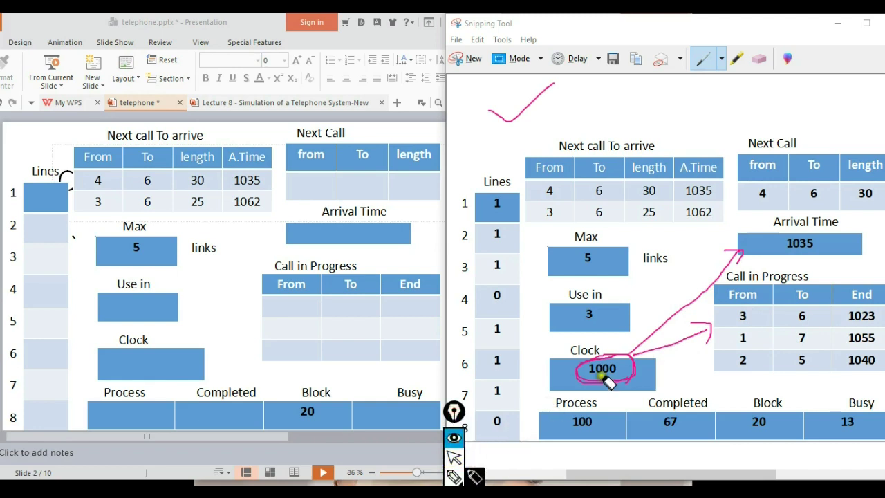
{"action": "left_click", "coordinate": [454, 456]}
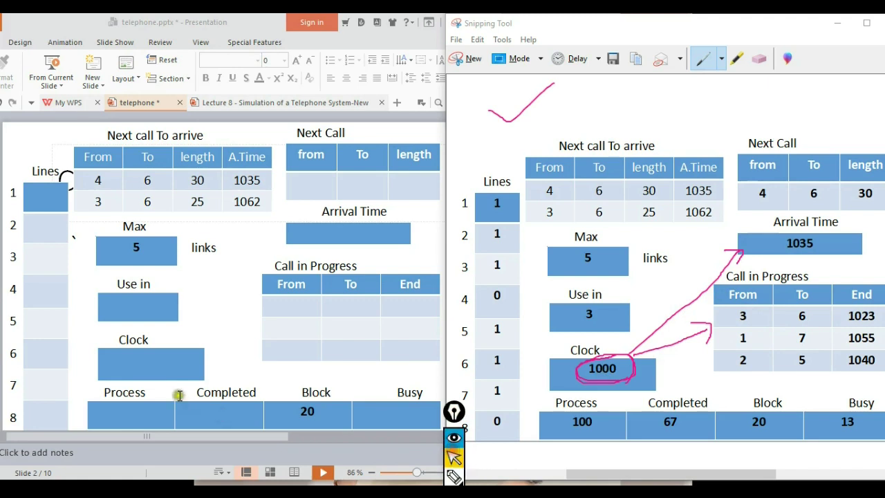
{"action": "left_click", "coordinate": [129, 367]}
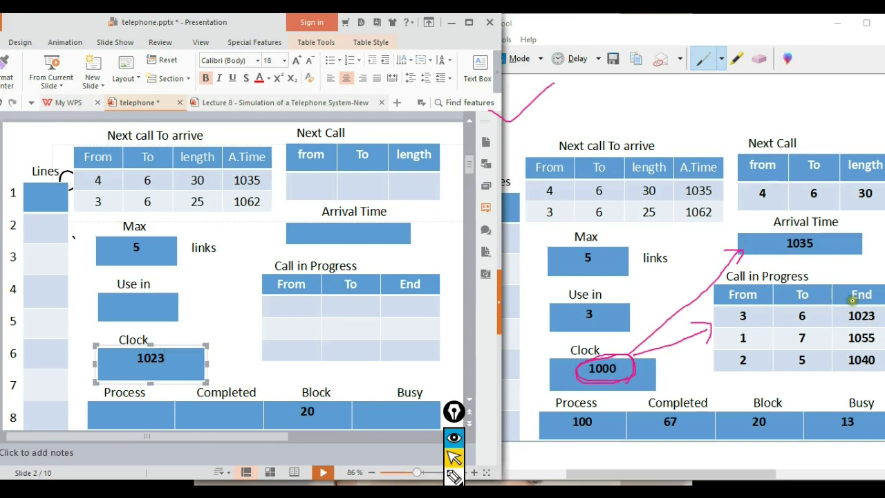
{"action": "key", "text": "ctrl+shift+e"}
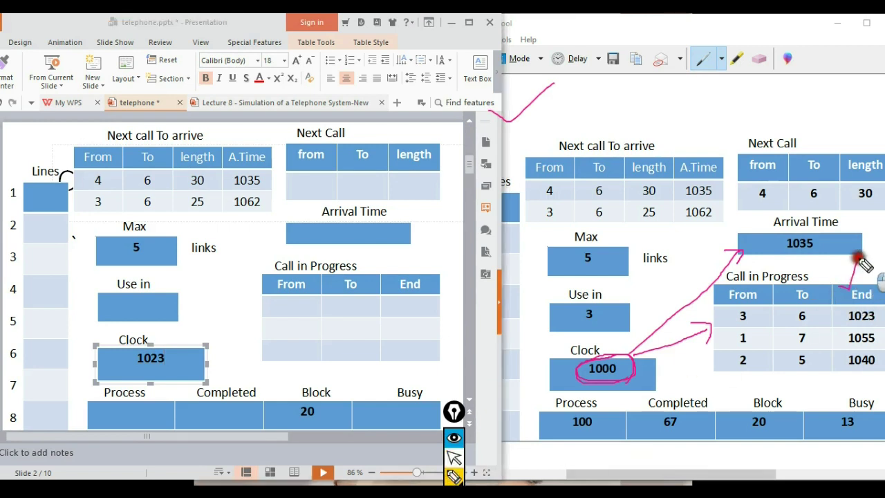
{"action": "mouse_move", "coordinate": [855, 257]}
{"action": "left_mouse_down"}
{"action": "mouse_move", "coordinate": [846, 286]}
{"action": "mouse_move", "coordinate": [858, 276]}
{"action": "left_mouse_up"}
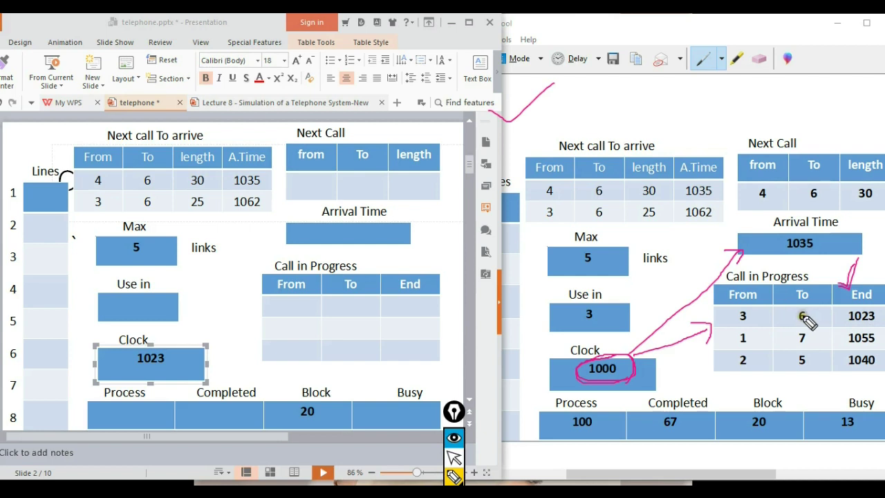
Step: Tick From 3 and To 6 in the first Call in Progress row, ending at 1023
{"action": "left_click", "coordinate": [453, 456]}
{"action": "left_click", "coordinate": [585, 35]}
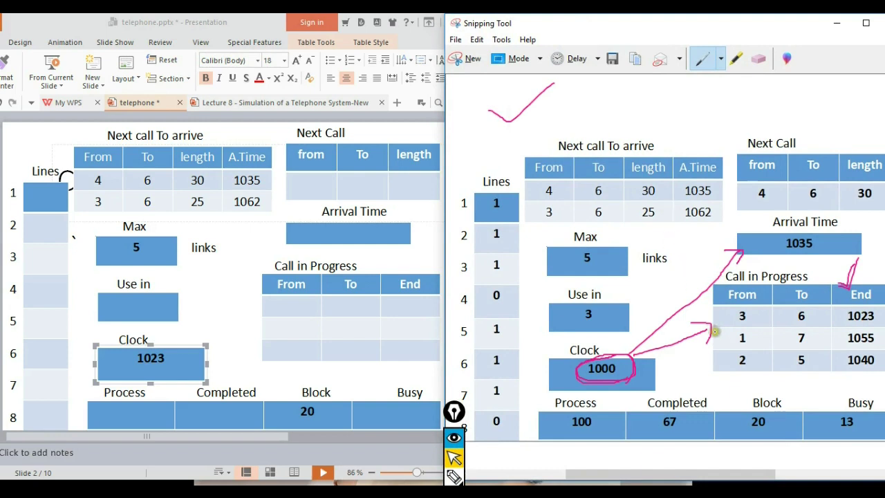
{"action": "left_click", "coordinate": [168, 359]}
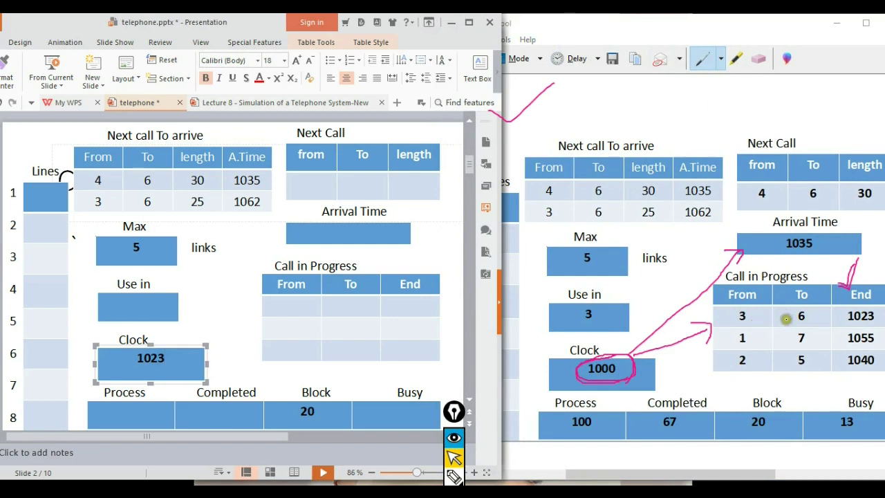
{"action": "left_click", "coordinate": [742, 317]}
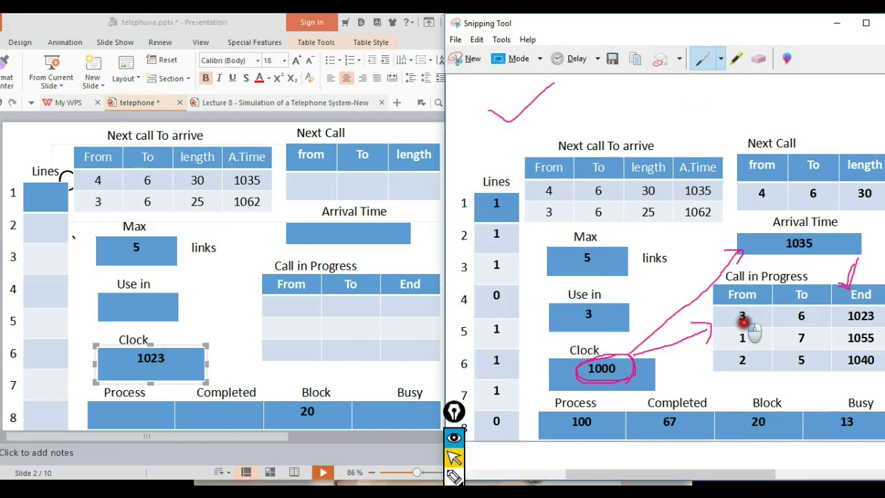
{"action": "left_click", "coordinate": [453, 476]}
{"action": "left_click_drag", "start_coordinate": [742, 315], "coordinate": [796, 308]}
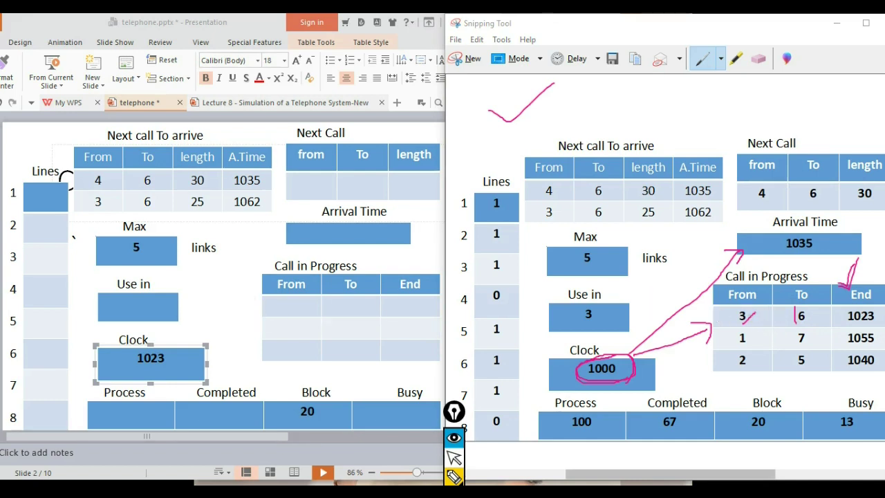
Step: Enter the Lines values for rows 1–3 as 1, 1, 0, shifting the snip to compare
{"action": "left_click", "coordinate": [46, 257]}
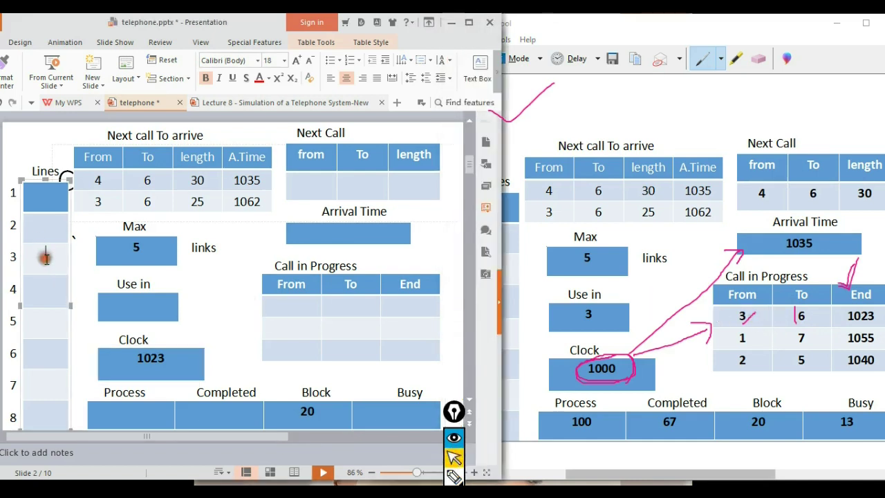
{"action": "left_click_drag", "start_coordinate": [526, 24], "coordinate": [544, 26]}
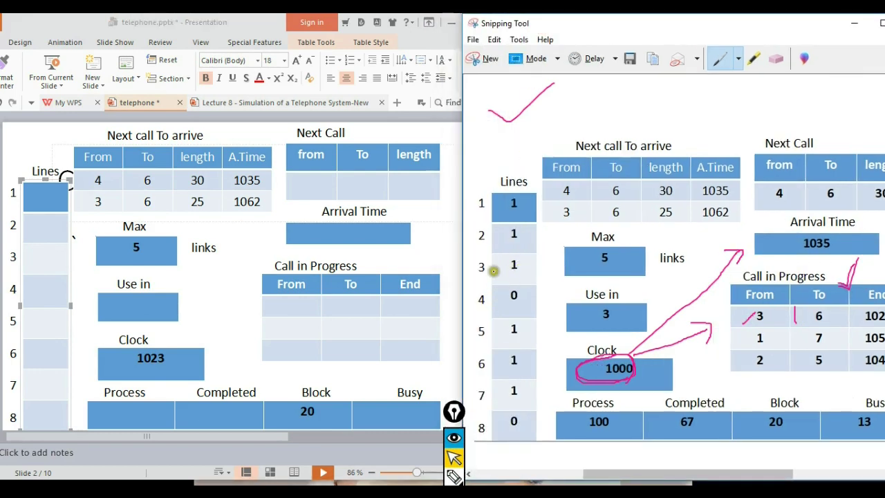
{"action": "left_click", "coordinate": [41, 257]}
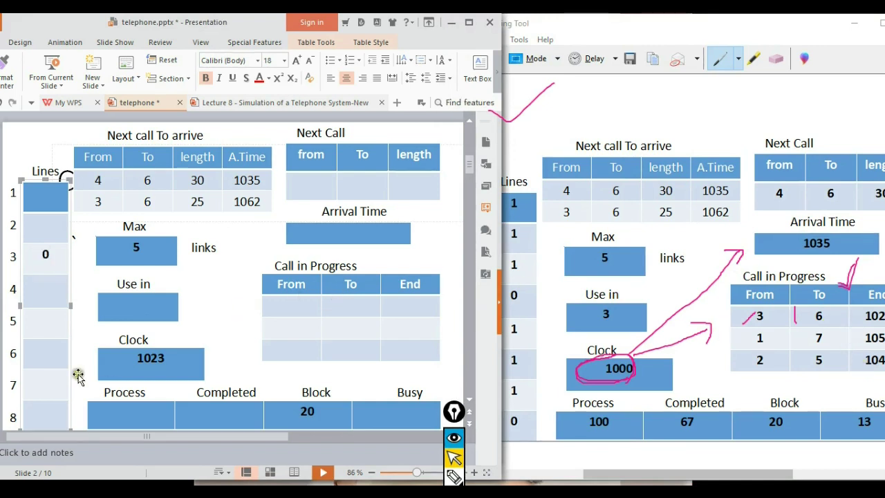
{"action": "left_click", "coordinate": [45, 356]}
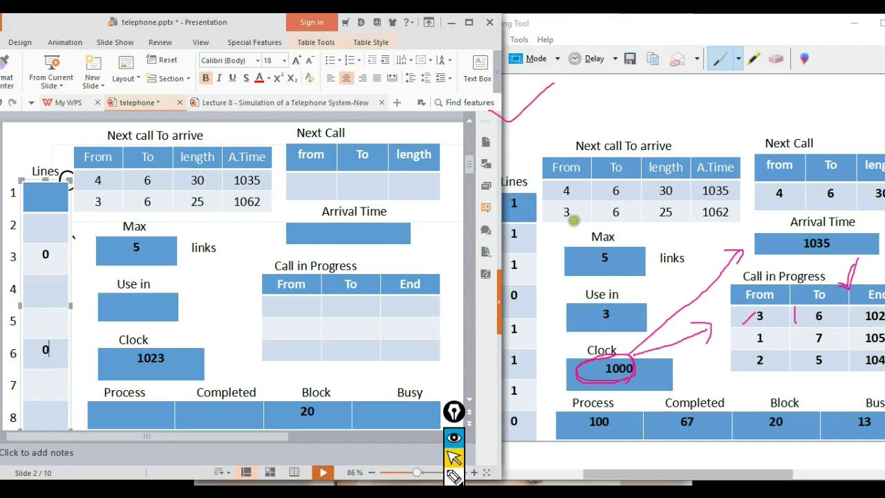
{"action": "left_click_drag", "start_coordinate": [567, 21], "coordinate": [595, 21]}
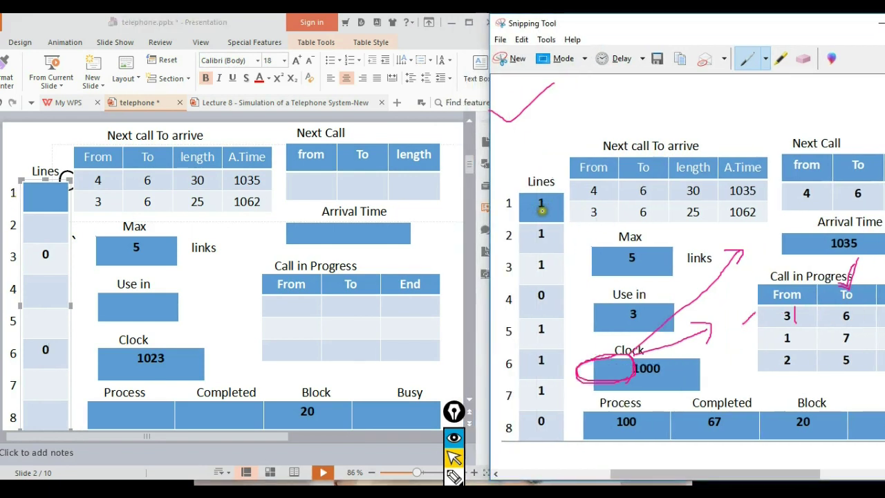
{"action": "left_click", "coordinate": [46, 202]}
{"action": "left_click", "coordinate": [55, 228]}
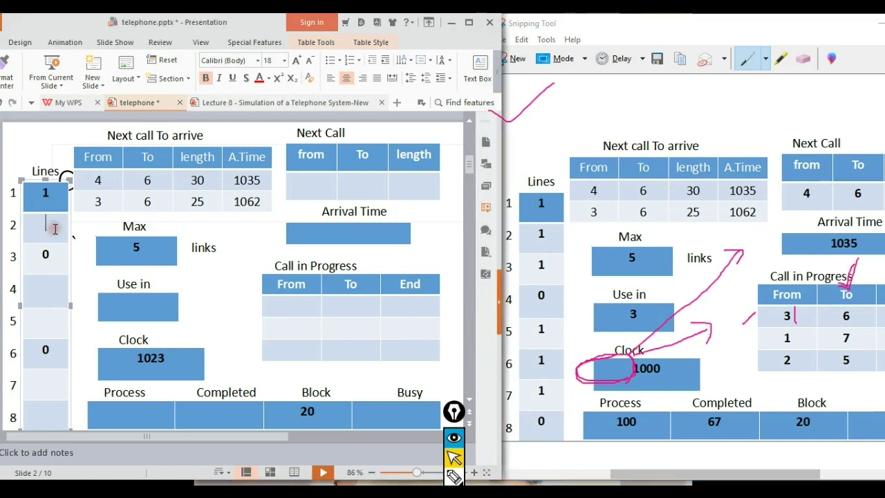
{"action": "type", "text": "1"}
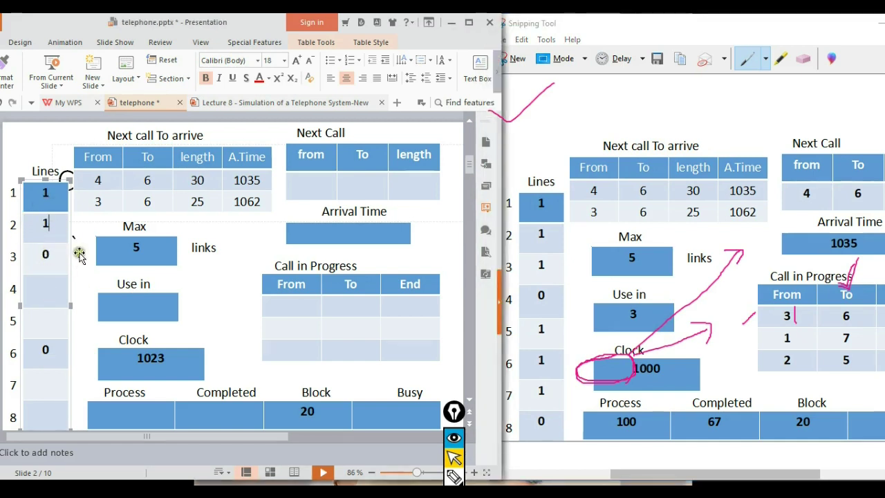
{"action": "left_click_drag", "start_coordinate": [702, 28], "coordinate": [682, 29]}
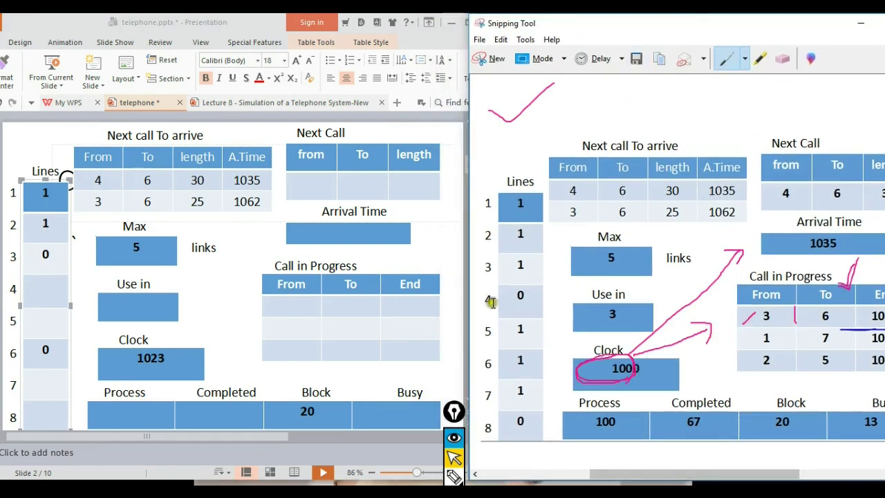
Step: Fill Lines rows 4–8 with 0, 1, 0, 1, 0, then select the Use in box
{"action": "left_click", "coordinate": [53, 301]}
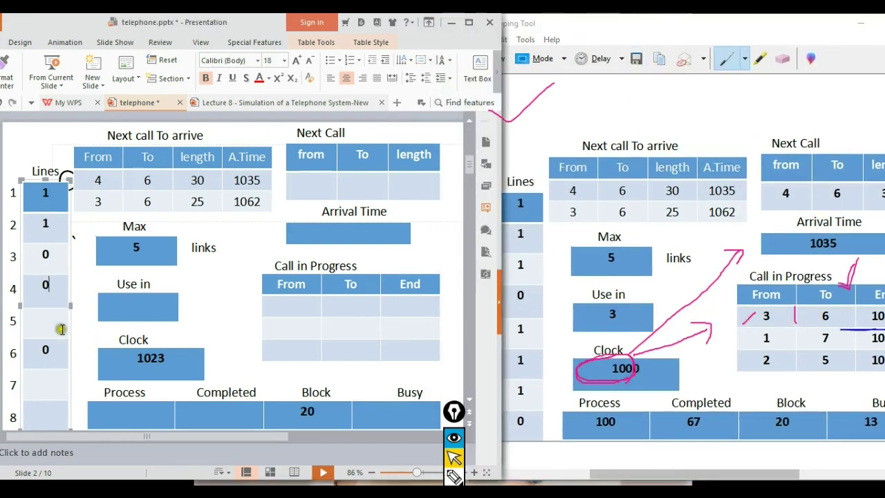
{"action": "left_click", "coordinate": [57, 330]}
{"action": "left_click_drag", "start_coordinate": [606, 30], "coordinate": [639, 32]}
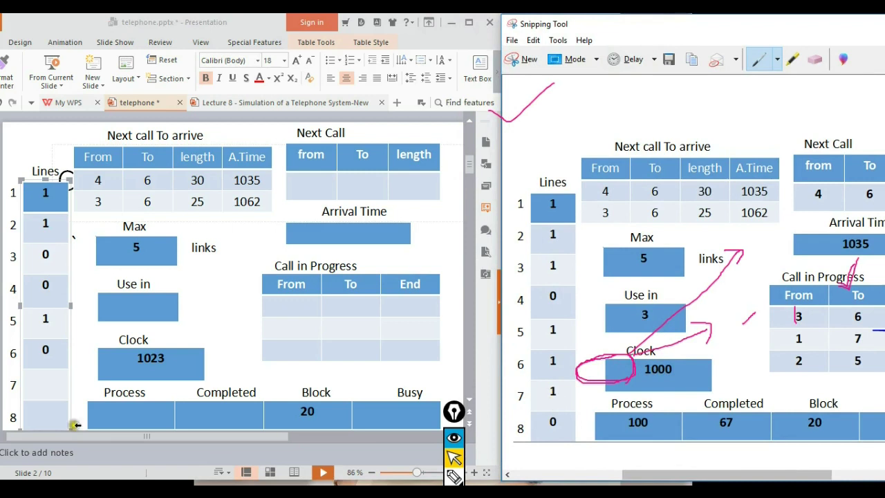
{"action": "left_click", "coordinate": [49, 392]}
{"action": "type", "text": "1"}
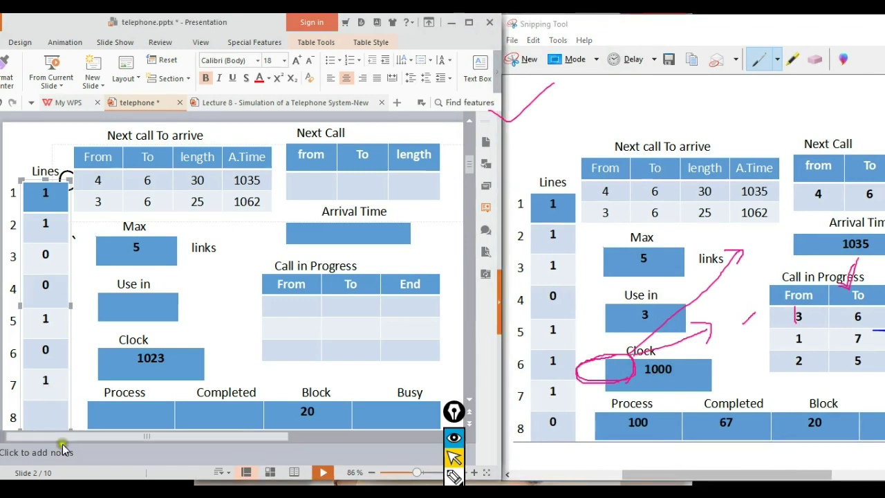
{"action": "left_click", "coordinate": [45, 415]}
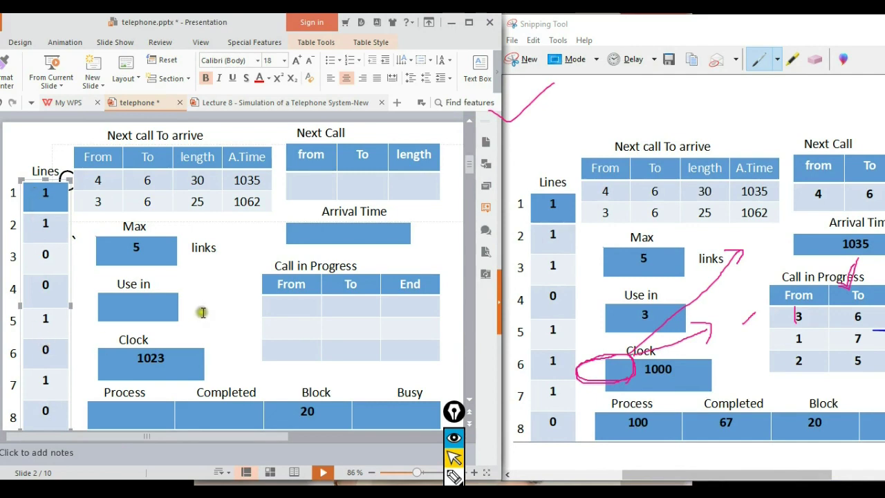
{"action": "left_click_drag", "start_coordinate": [601, 28], "coordinate": [521, 28]}
{"action": "left_click", "coordinate": [142, 310]}
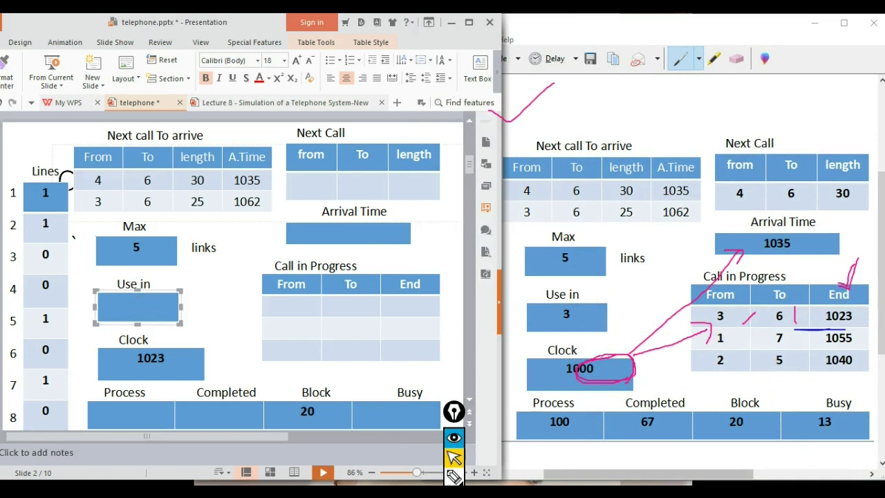
{"action": "left_click", "coordinate": [455, 476]}
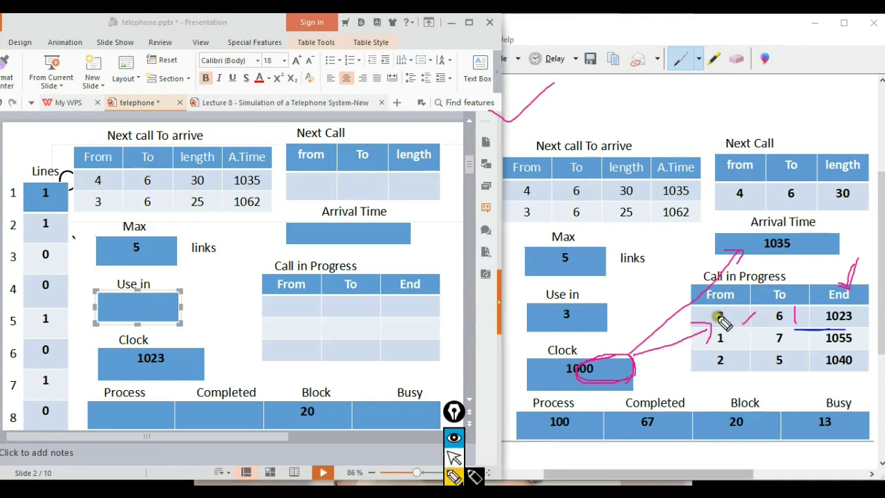
Step: Strike through the finished 3–6–1023 call and circle the two calls still in progress
{"action": "left_click_drag", "start_coordinate": [702, 315], "coordinate": [861, 315]}
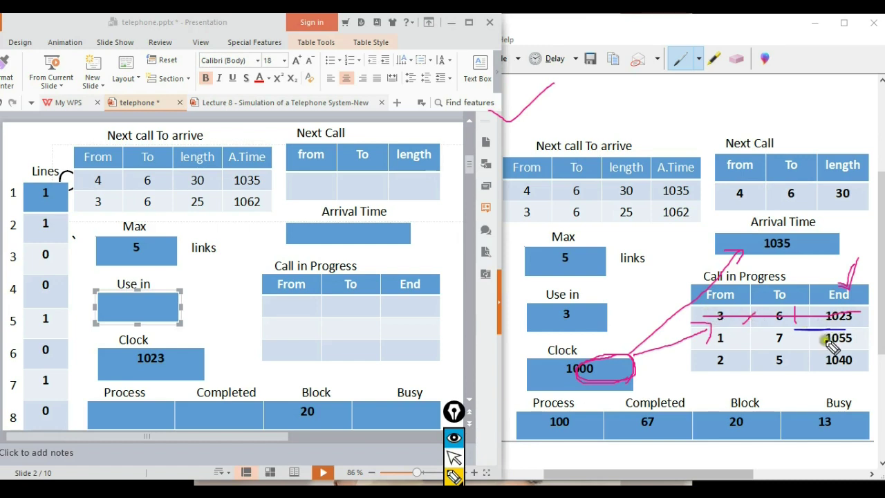
{"action": "mouse_move", "coordinate": [705, 325]}
{"action": "left_mouse_down"}
{"action": "mouse_move", "coordinate": [712, 371]}
{"action": "mouse_move", "coordinate": [837, 373]}
{"action": "mouse_move", "coordinate": [865, 342]}
{"action": "mouse_move", "coordinate": [754, 326]}
{"action": "mouse_move", "coordinate": [716, 334]}
{"action": "left_mouse_up"}
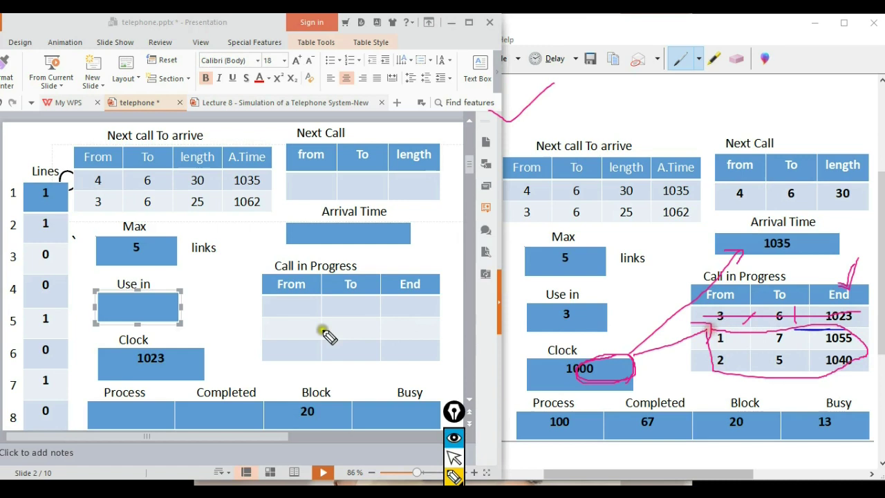
{"action": "left_click", "coordinate": [453, 456]}
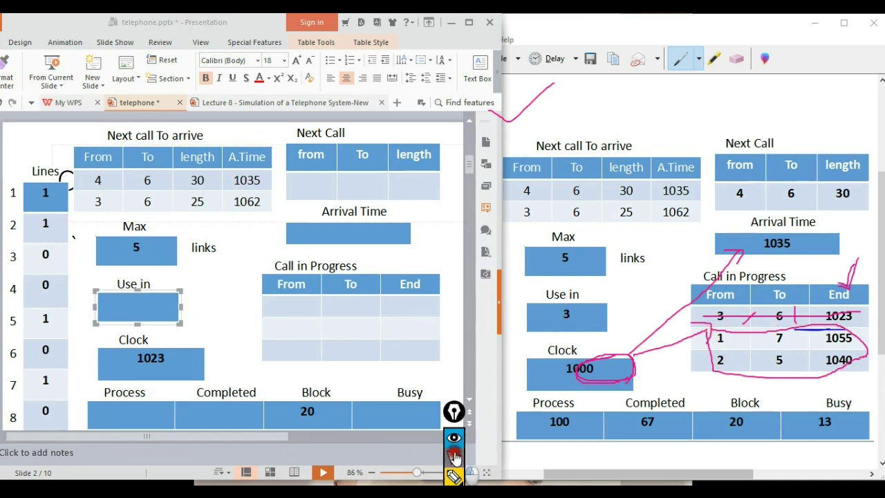
Step: Enter 2 in the Use in box, then select the two remaining calls on slide 1
{"action": "left_click", "coordinate": [144, 316]}
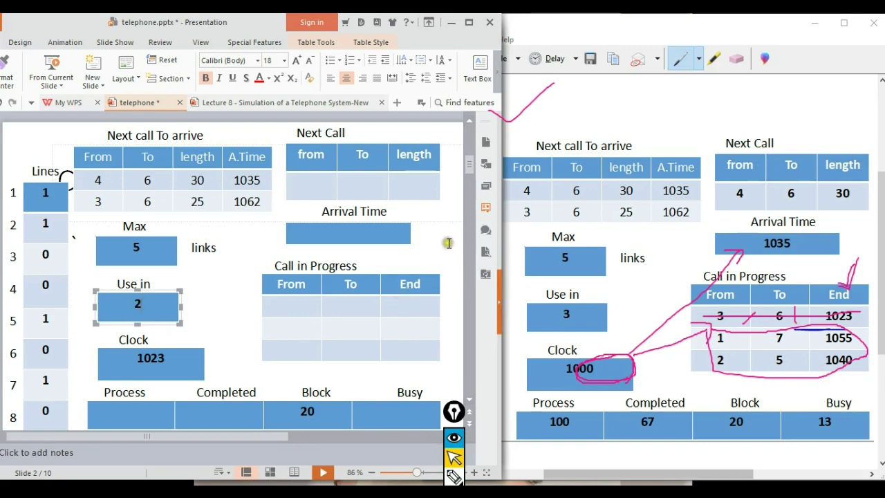
{"action": "scroll", "coordinate": [408, 292], "scroll_direction": "up", "scroll_amount": 3}
{"action": "left_click_drag", "start_coordinate": [289, 303], "coordinate": [392, 324]}
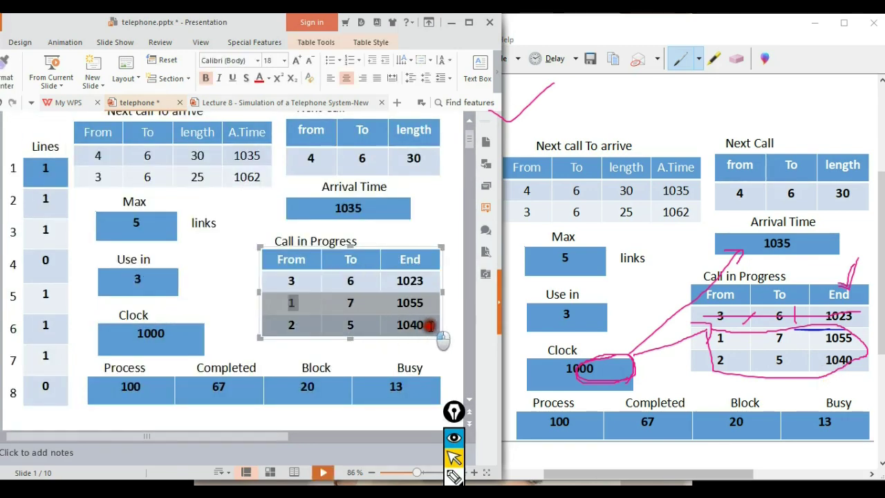
Step: Paste the two carried-over calls into rows 2–3 of slide 2's Call in Progress table
{"action": "scroll", "coordinate": [429, 373], "scroll_direction": "down", "scroll_amount": 4}
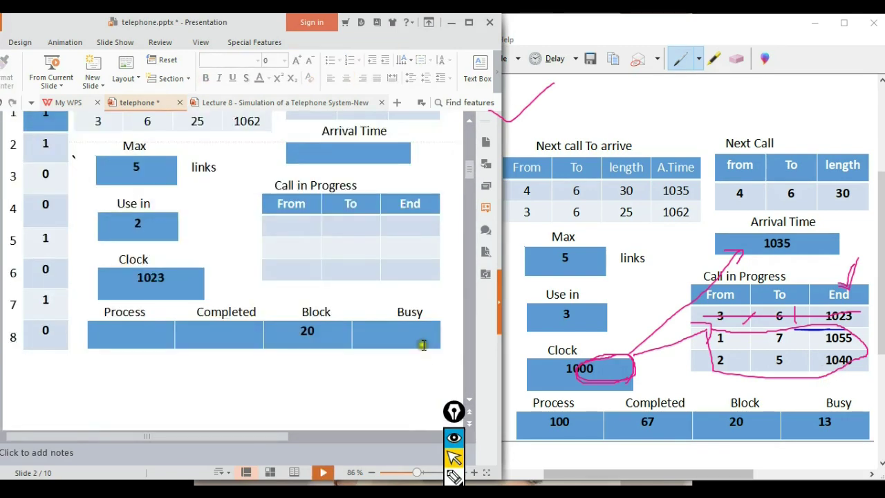
{"action": "scroll", "coordinate": [423, 345], "scroll_direction": "up", "scroll_amount": 1}
{"action": "left_click_drag", "start_coordinate": [289, 326], "coordinate": [434, 342]}
{"action": "key", "text": "ctrl+v"}
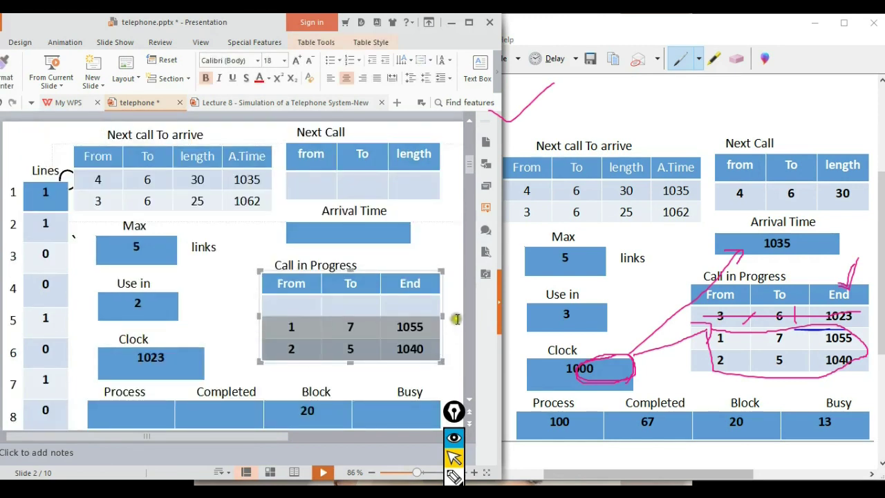
{"action": "left_click", "coordinate": [453, 322]}
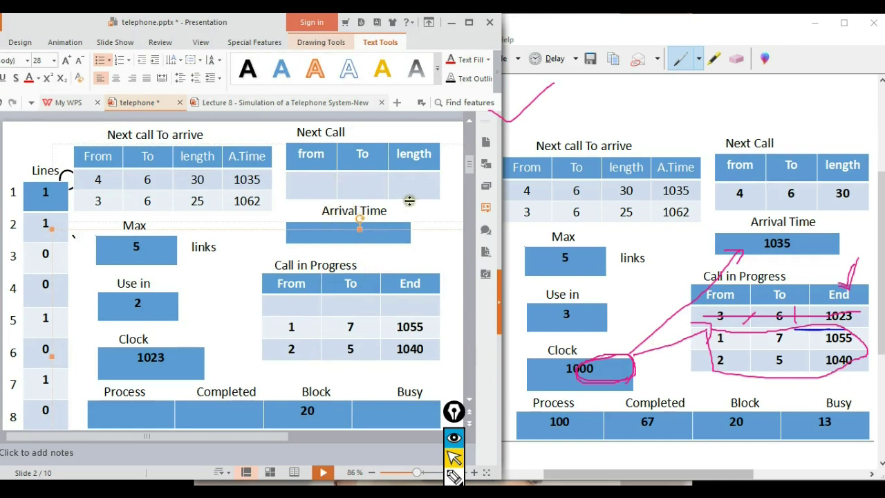
Step: Copy the Next Call values 4, 6, 30 from slide 1 into slide 2's Next Call row
{"action": "scroll", "coordinate": [408, 201], "scroll_direction": "up", "scroll_amount": 3}
{"action": "scroll", "coordinate": [404, 198], "scroll_direction": "up", "scroll_amount": 2}
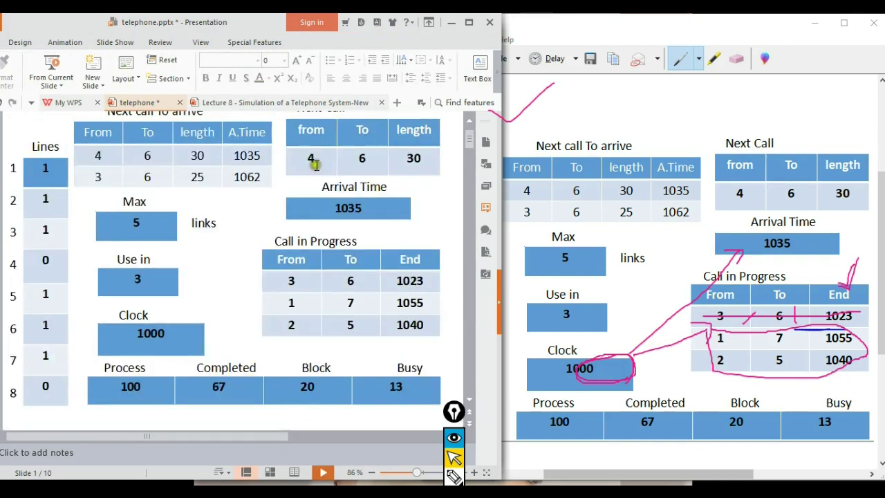
{"action": "left_click_drag", "start_coordinate": [310, 161], "coordinate": [413, 184]}
{"action": "key", "text": "ctrl+c"}
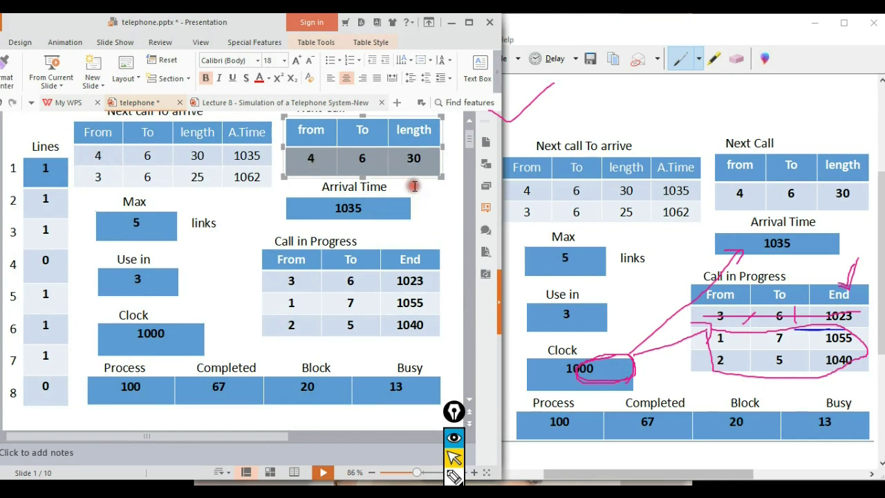
{"action": "left_click", "coordinate": [417, 210]}
{"action": "scroll", "coordinate": [417, 210], "scroll_direction": "up", "scroll_amount": 1}
{"action": "scroll", "coordinate": [419, 215], "scroll_direction": "down", "scroll_amount": 3}
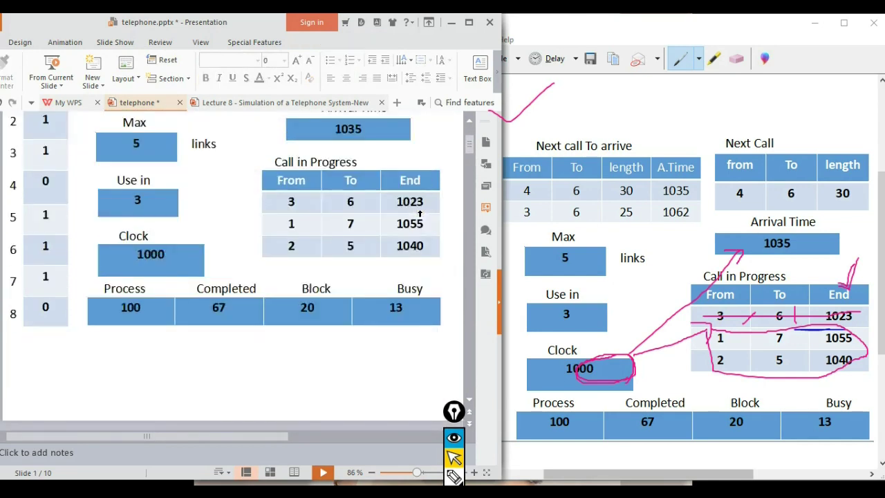
{"action": "scroll", "coordinate": [419, 214], "scroll_direction": "down", "scroll_amount": 3}
{"action": "left_click_drag", "start_coordinate": [307, 184], "coordinate": [429, 188]}
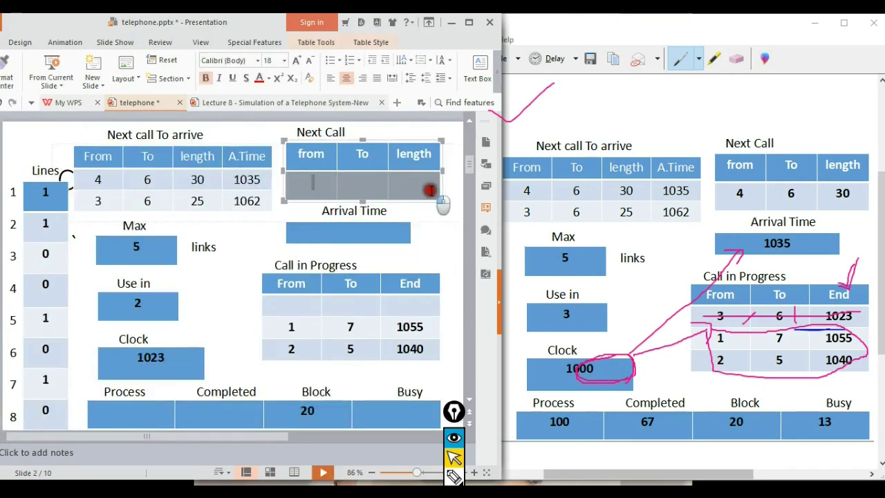
{"action": "key", "text": "ctrl+v"}
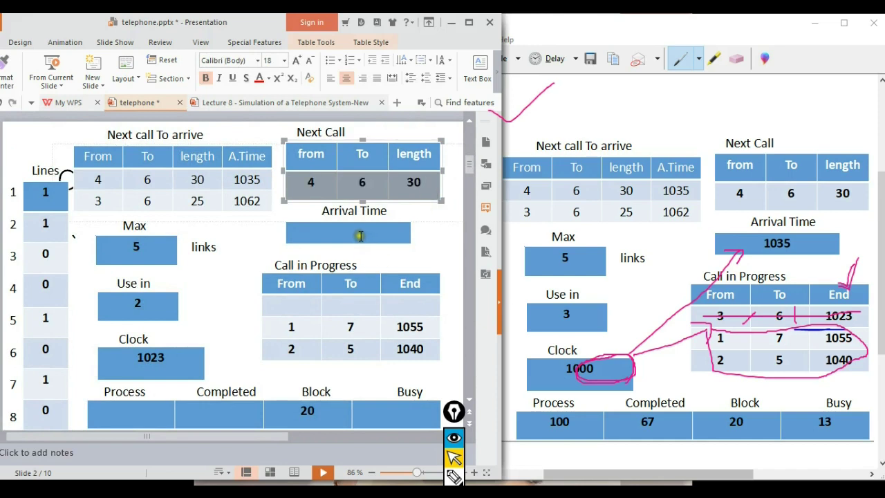
Step: Set slide 2's Arrival Time to 1035
{"action": "left_click", "coordinate": [360, 235]}
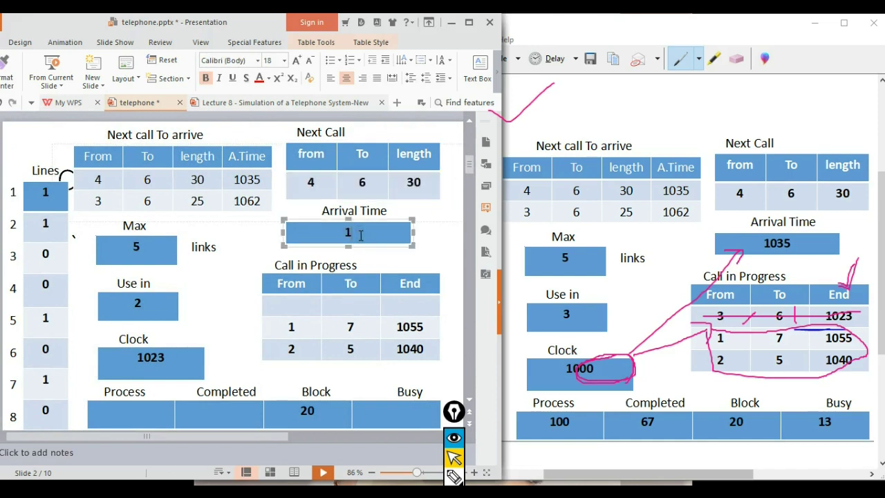
{"action": "type", "text": "1035"}
{"action": "left_click", "coordinate": [435, 256]}
Step: Check the reference snip and set the counters to Process 101, Completed 68 and Busy 13
{"action": "key", "text": "Escape"}
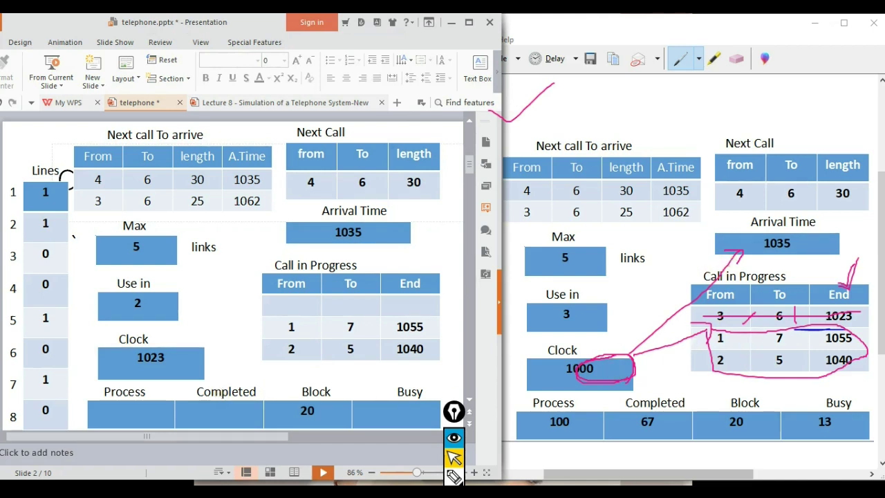
{"action": "left_click", "coordinate": [580, 423]}
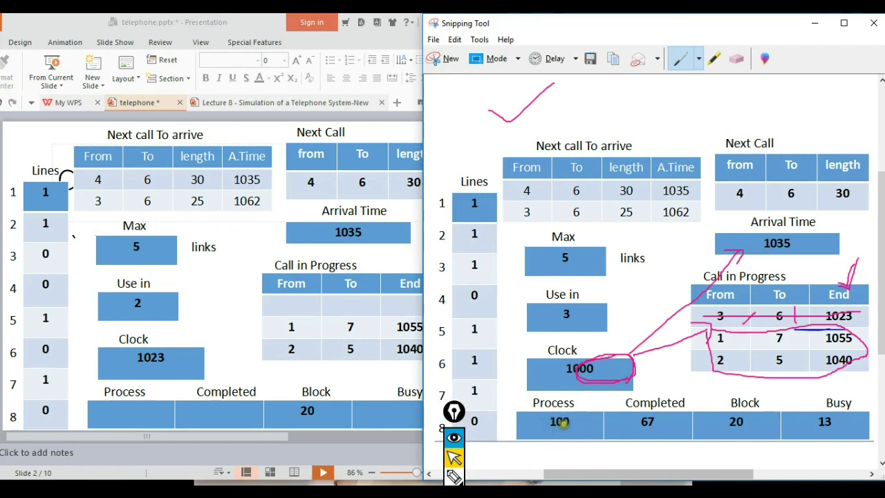
{"action": "left_click", "coordinate": [149, 412]}
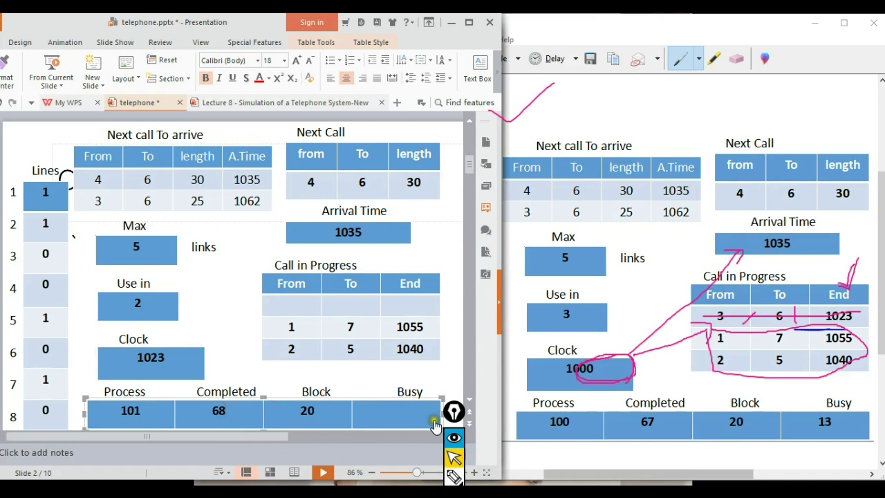
{"action": "left_click", "coordinate": [397, 420]}
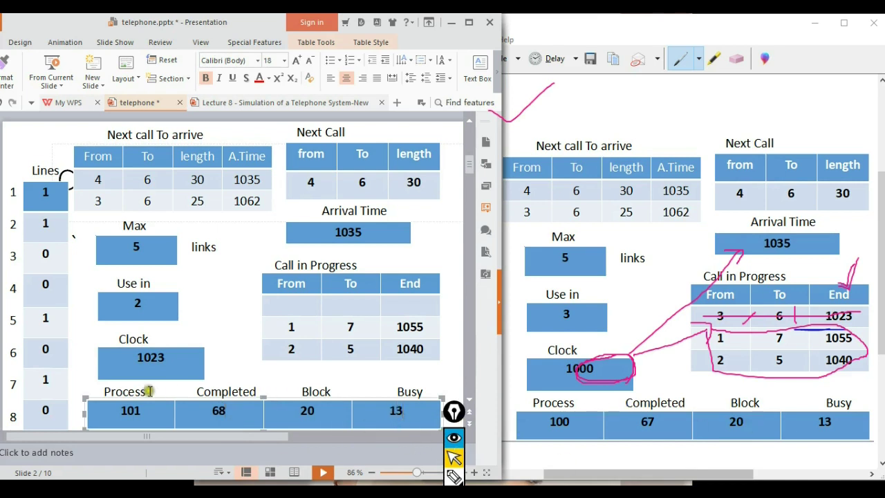
{"action": "left_click", "coordinate": [129, 409]}
{"action": "left_click", "coordinate": [128, 411]}
Step: Take a new snip of the updated slide 2 and move it to the screen top
{"action": "left_click", "coordinate": [614, 20]}
{"action": "left_click", "coordinate": [492, 57]}
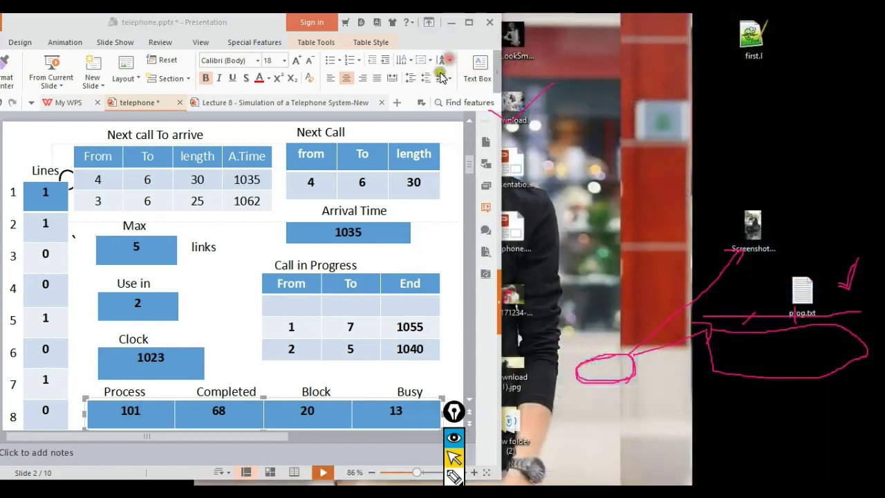
{"action": "left_click_drag", "start_coordinate": [7, 131], "coordinate": [445, 432]}
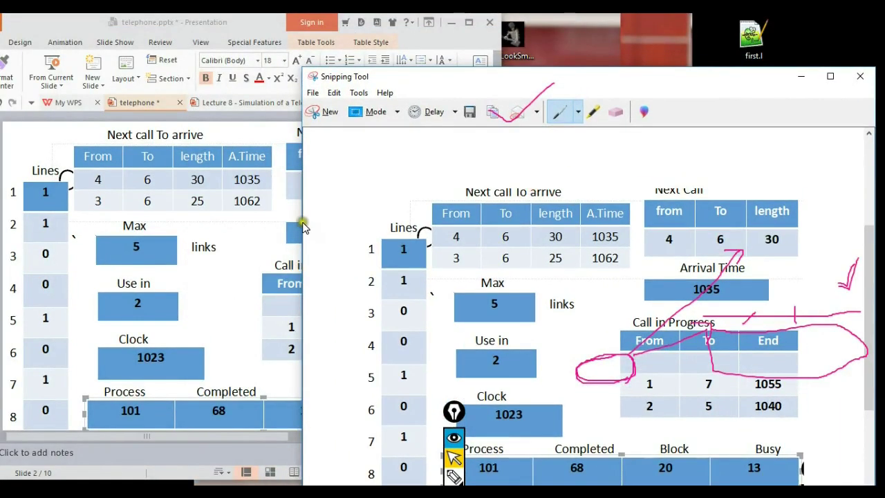
{"action": "left_click_drag", "start_coordinate": [302, 216], "coordinate": [423, 180]}
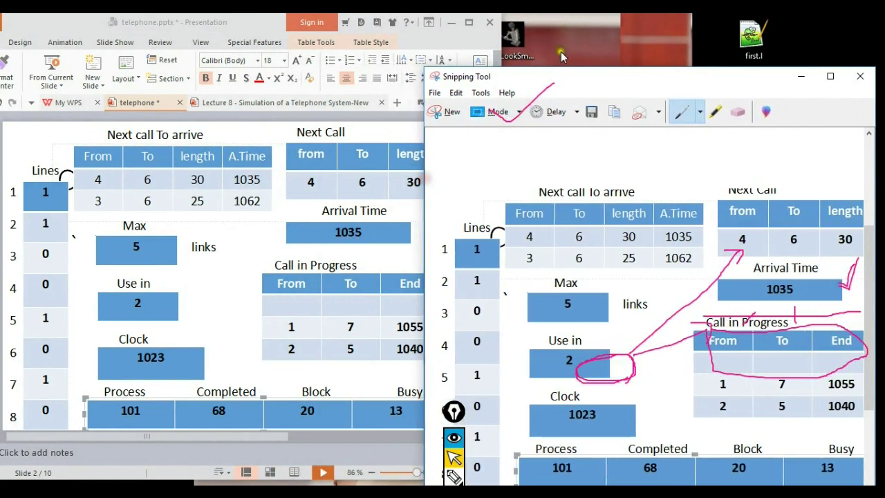
{"action": "left_click_drag", "start_coordinate": [556, 76], "coordinate": [581, 25]}
Step: Return to the presentation, clear the selection and scroll to slide 3 beside the snip
{"action": "left_click", "coordinate": [438, 38]}
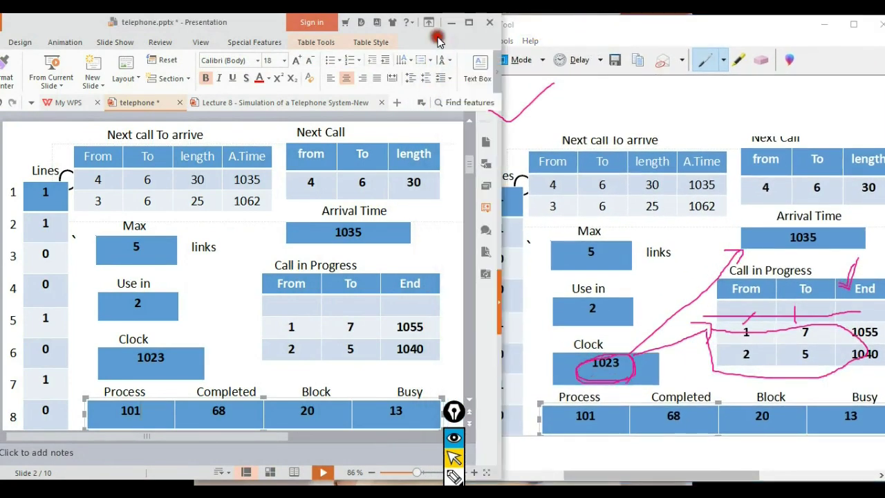
{"action": "left_click", "coordinate": [441, 241]}
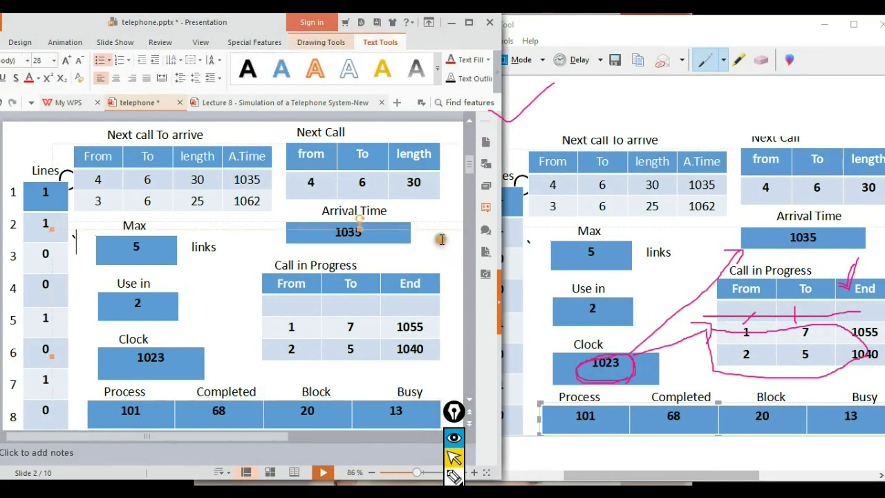
{"action": "left_click", "coordinate": [14, 128]}
{"action": "scroll", "coordinate": [14, 129], "scroll_direction": "down", "scroll_amount": 1}
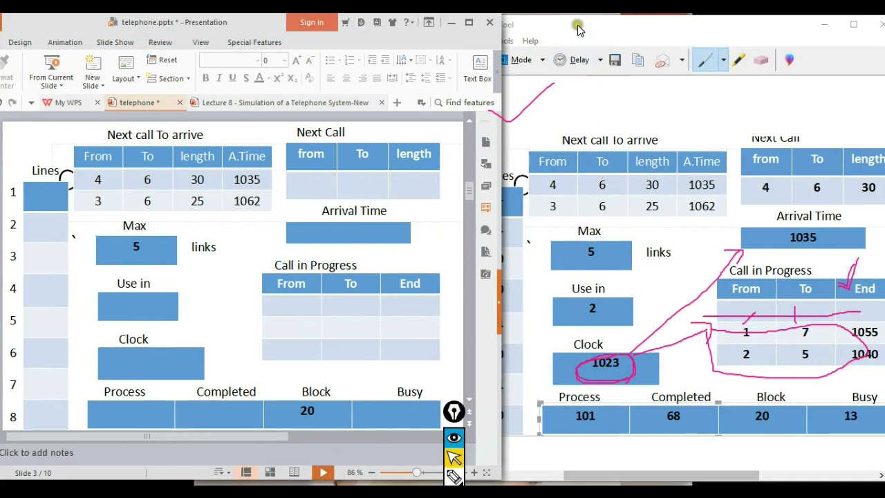
{"action": "left_click_drag", "start_coordinate": [579, 27], "coordinate": [596, 25]}
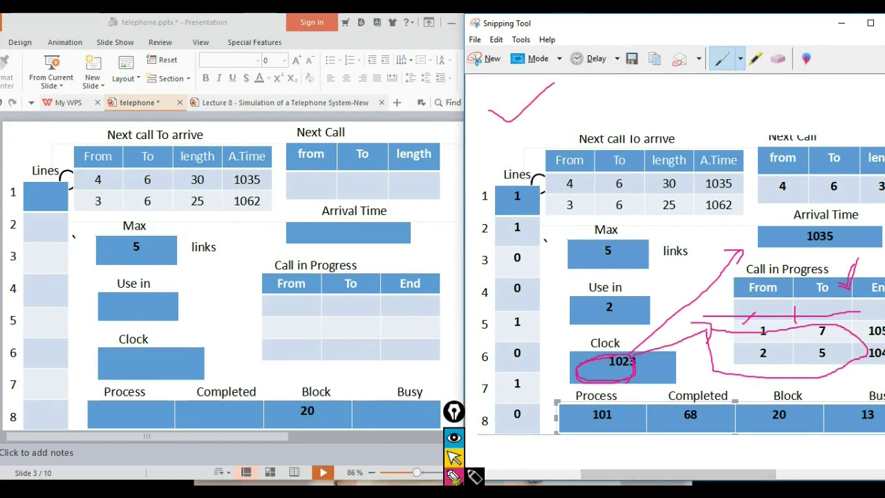
{"action": "left_click", "coordinate": [453, 476]}
Step: Erase the old ellipse and draw a pink circle around Clock 1023 on the snip
{"action": "mouse_move", "coordinate": [626, 379]}
{"action": "left_mouse_down"}
{"action": "mouse_move", "coordinate": [635, 344]}
{"action": "mouse_move", "coordinate": [741, 362]}
{"action": "mouse_move", "coordinate": [864, 283]}
{"action": "mouse_move", "coordinate": [733, 239]}
{"action": "mouse_move", "coordinate": [706, 316]}
{"action": "left_mouse_up"}
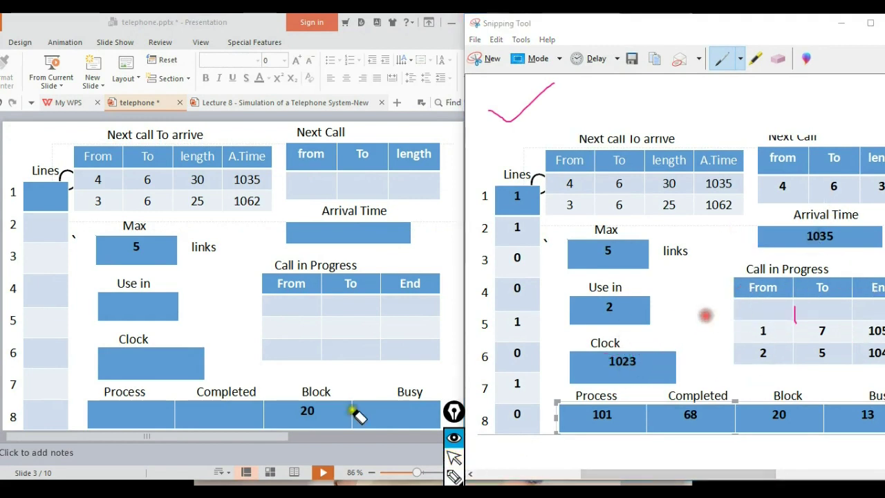
{"action": "left_click", "coordinate": [454, 457]}
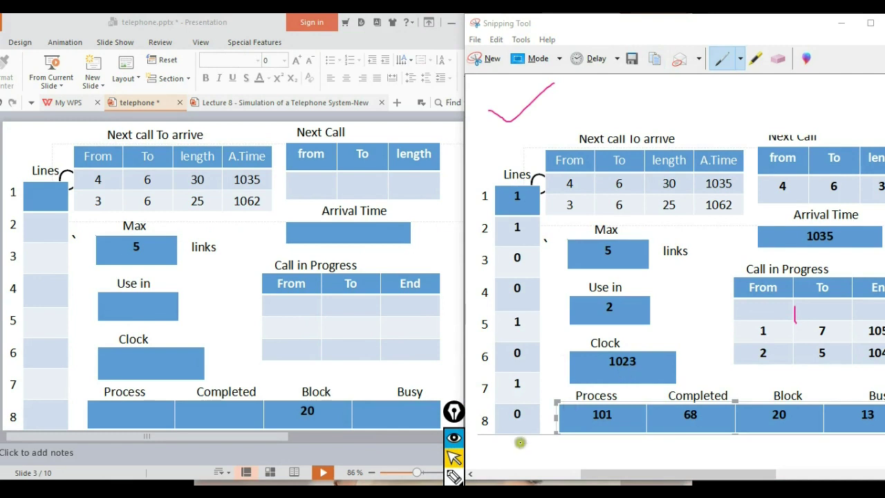
{"action": "left_click", "coordinate": [454, 476]}
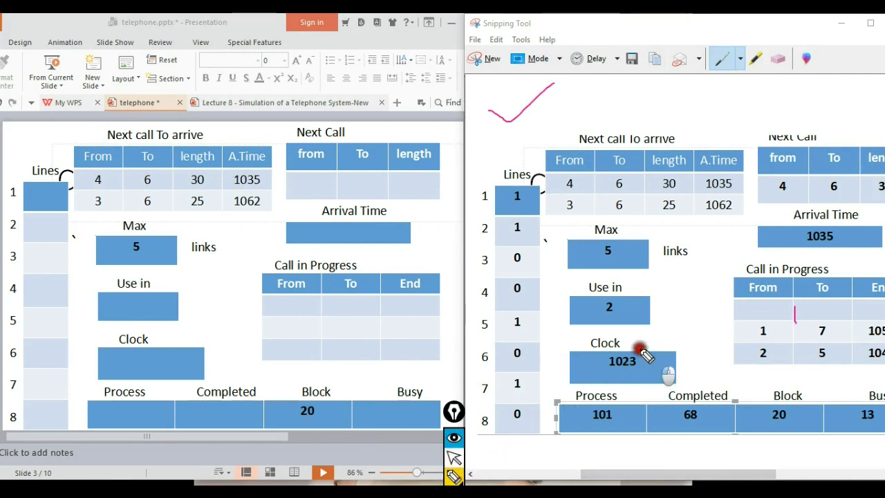
{"action": "mouse_move", "coordinate": [640, 349]}
{"action": "left_mouse_down"}
{"action": "mouse_move", "coordinate": [606, 354]}
{"action": "mouse_move", "coordinate": [626, 377]}
{"action": "mouse_move", "coordinate": [648, 351]}
{"action": "left_mouse_up"}
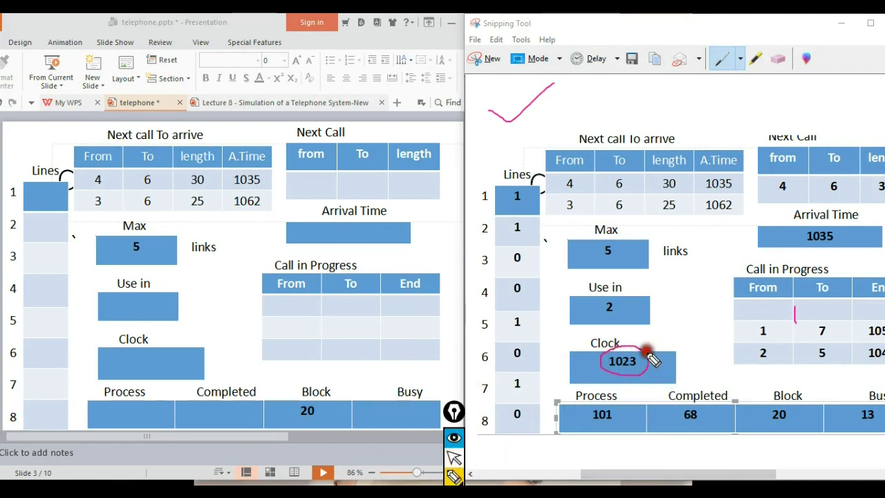
{"action": "left_click_drag", "start_coordinate": [646, 351], "coordinate": [649, 355]}
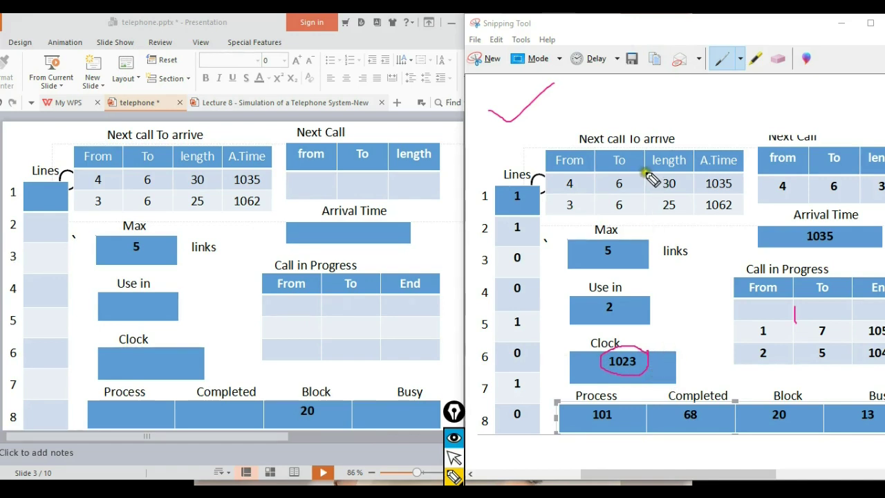
{"action": "left_click", "coordinate": [453, 458]}
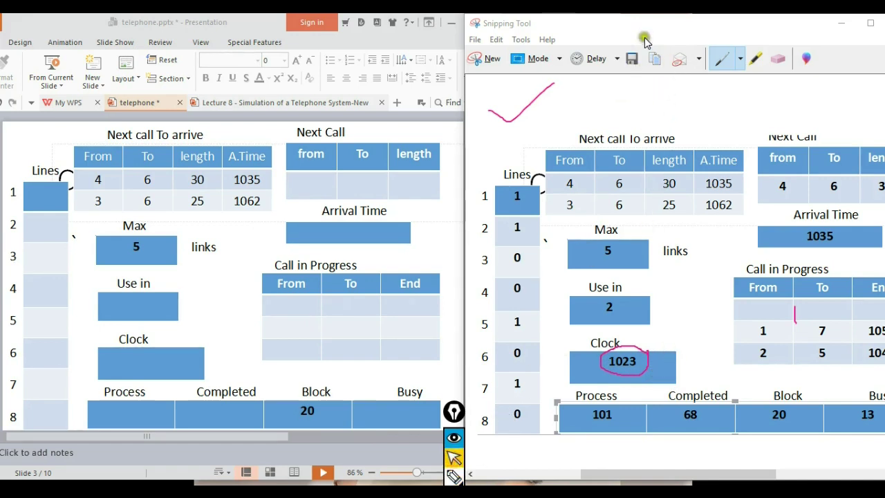
{"action": "left_click_drag", "start_coordinate": [636, 34], "coordinate": [596, 36]}
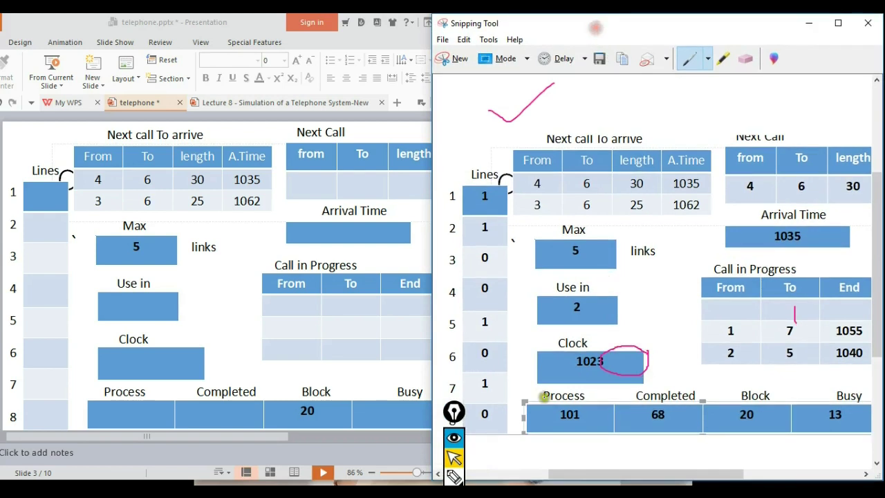
Step: Replace the circle with pink arrows from Clock 1023 to Arrival Time and Call in Progress
{"action": "mouse_move", "coordinate": [631, 373]}
{"action": "left_mouse_down"}
{"action": "mouse_move", "coordinate": [619, 355]}
{"action": "mouse_move", "coordinate": [577, 365]}
{"action": "left_mouse_up"}
{"action": "left_click", "coordinate": [451, 477]}
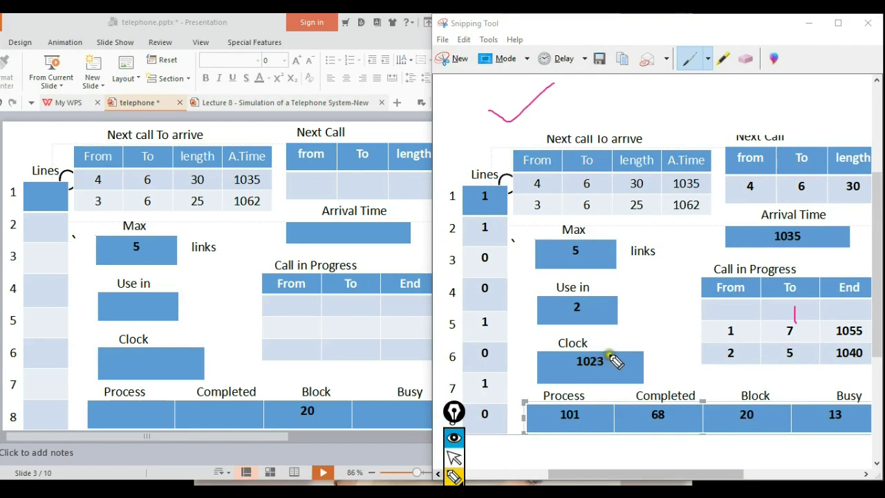
{"action": "mouse_move", "coordinate": [609, 353]}
{"action": "left_mouse_down"}
{"action": "mouse_move", "coordinate": [713, 230]}
{"action": "mouse_move", "coordinate": [721, 234]}
{"action": "left_mouse_up"}
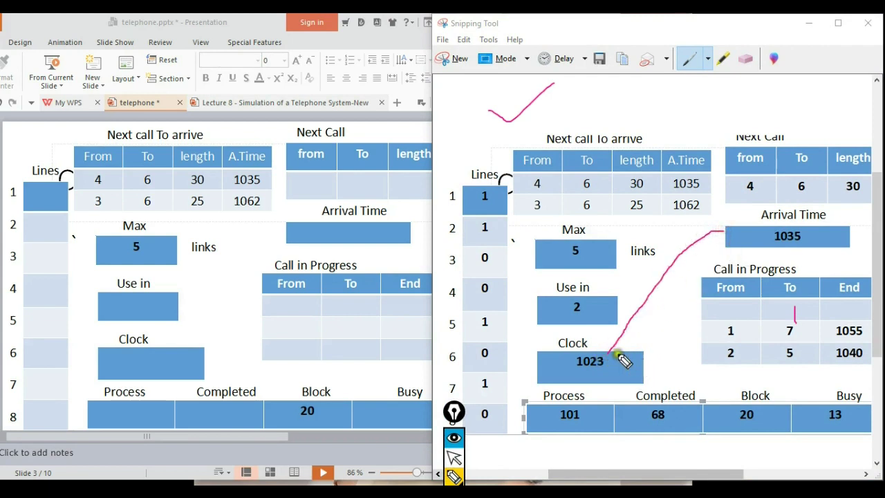
{"action": "mouse_move", "coordinate": [618, 356]}
{"action": "left_mouse_down"}
{"action": "mouse_move", "coordinate": [696, 330]}
{"action": "mouse_move", "coordinate": [708, 312]}
{"action": "mouse_move", "coordinate": [685, 352]}
{"action": "left_mouse_up"}
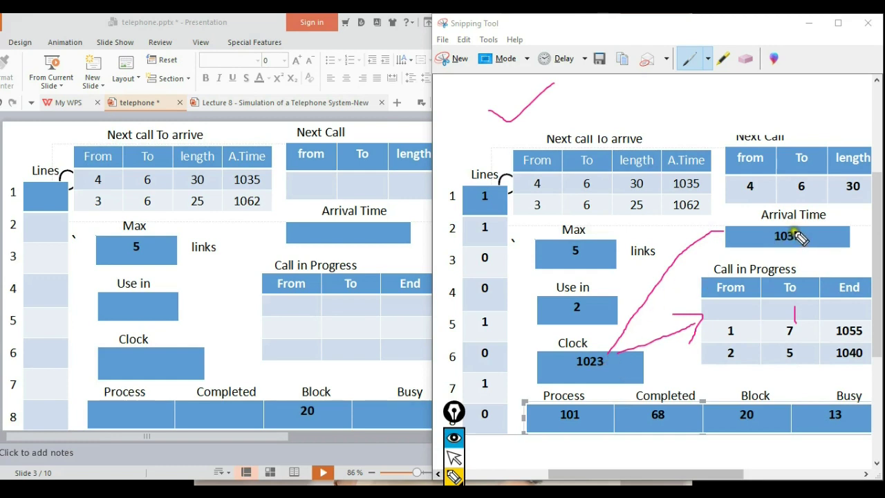
{"action": "left_click_drag", "start_coordinate": [715, 229], "coordinate": [724, 242]}
Step: Mark Next Call values 4 and 6 and free lines 4 and 6 on the snip
{"action": "left_click_drag", "start_coordinate": [736, 190], "coordinate": [745, 196]}
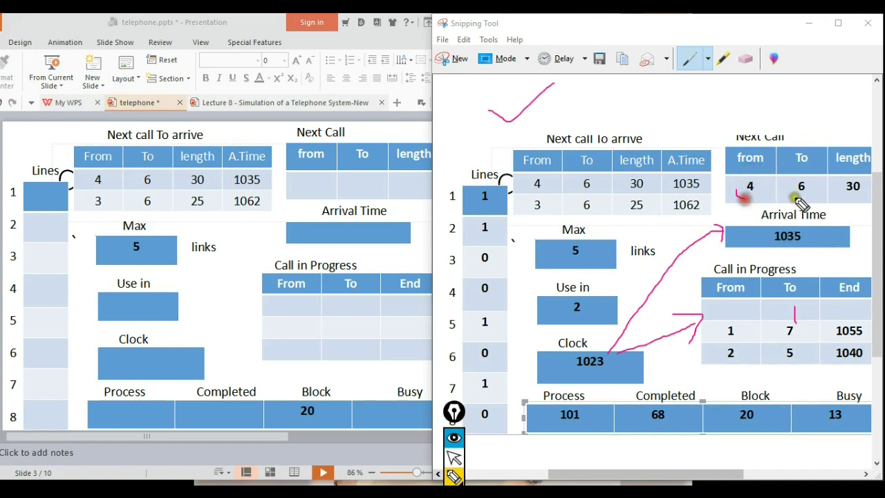
{"action": "left_click_drag", "start_coordinate": [801, 196], "coordinate": [789, 196]}
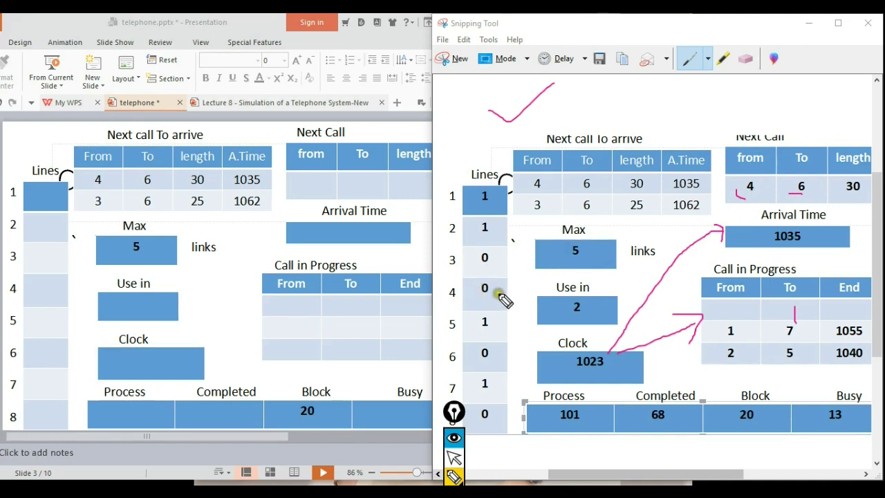
{"action": "left_click_drag", "start_coordinate": [498, 291], "coordinate": [509, 271]}
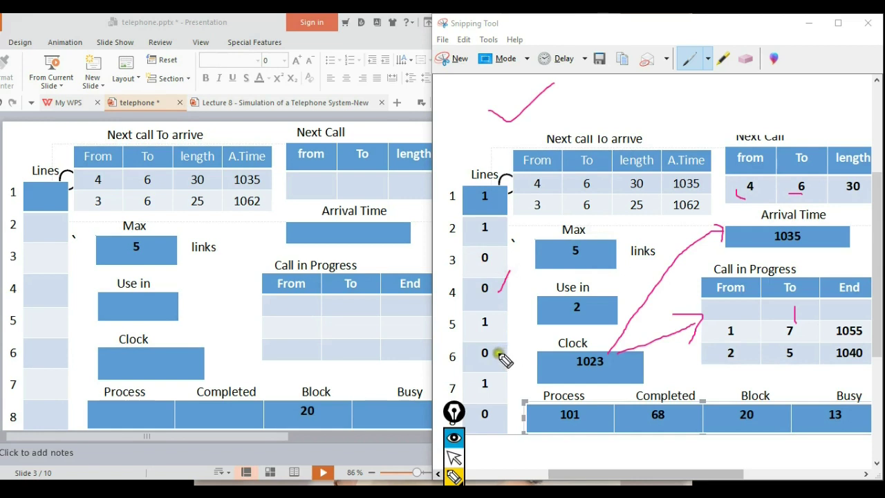
{"action": "left_click_drag", "start_coordinate": [499, 353], "coordinate": [517, 325]}
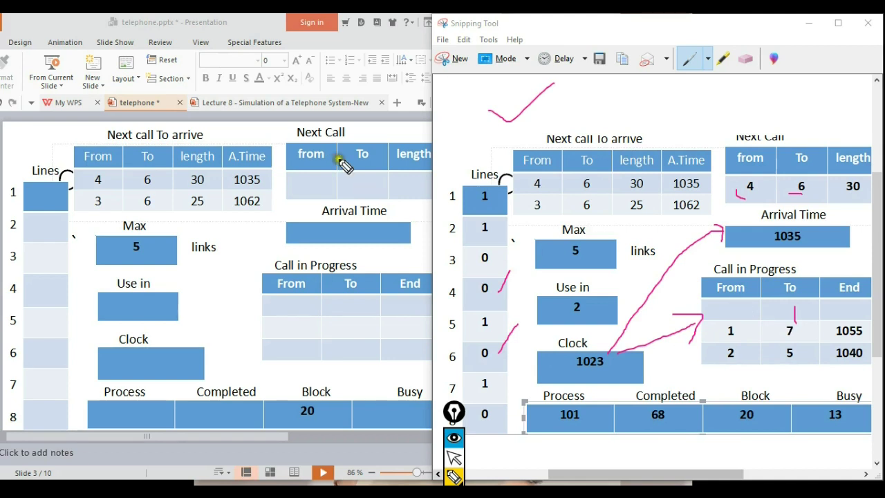
{"action": "left_click", "coordinate": [455, 456]}
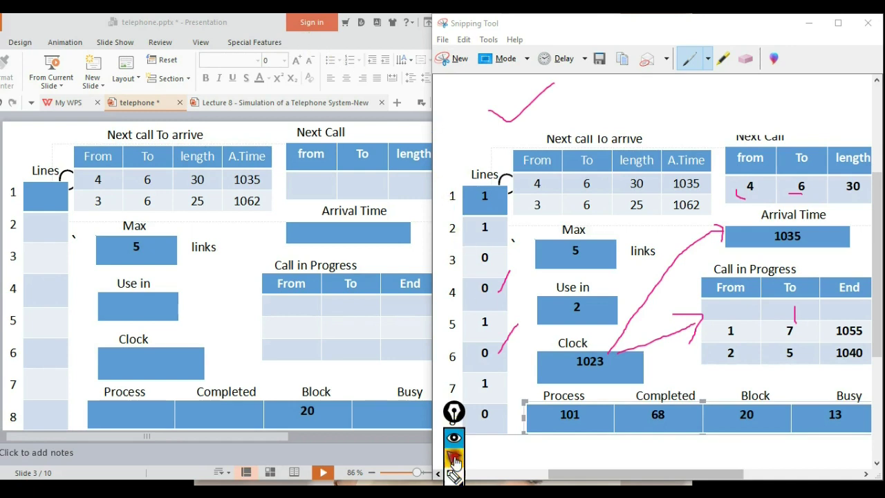
{"action": "left_click", "coordinate": [293, 307]}
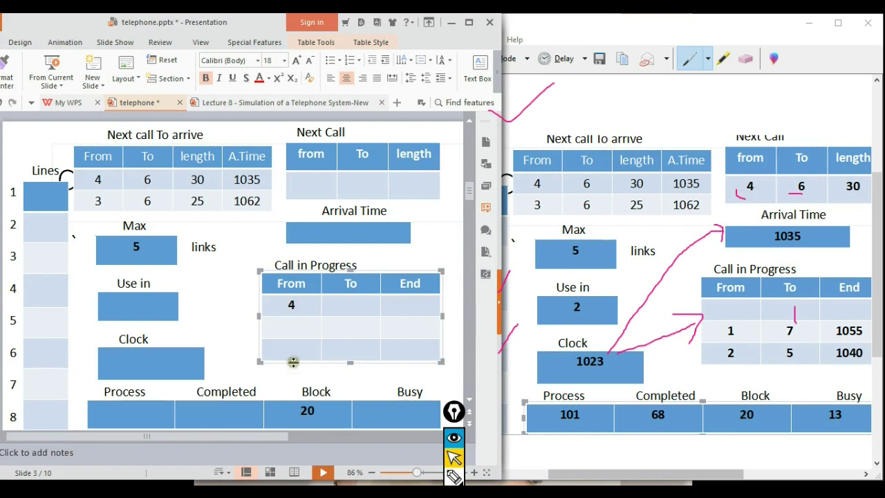
Step: Enter To 6 in the first Call in Progress row and ink a link from Next Call 4 to 6
{"action": "left_click", "coordinate": [362, 303]}
{"action": "type", "text": "6"}
{"action": "left_click", "coordinate": [412, 298]}
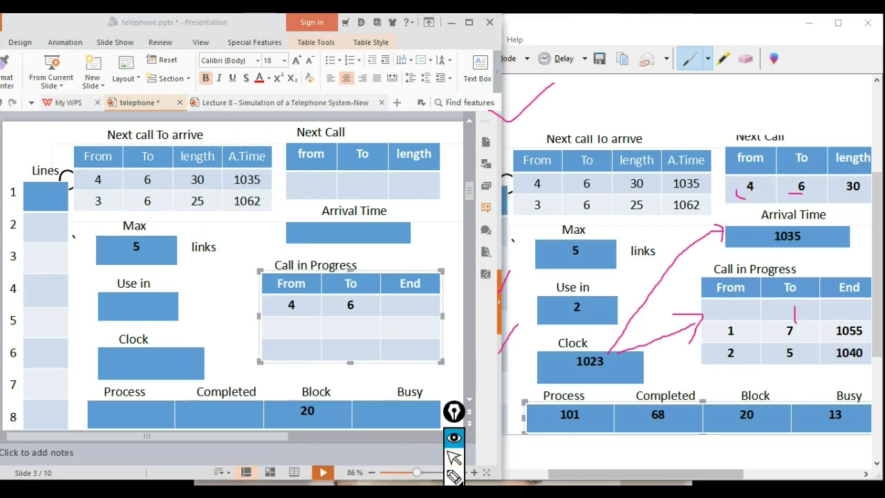
{"action": "key", "text": "ctrl+shift+p"}
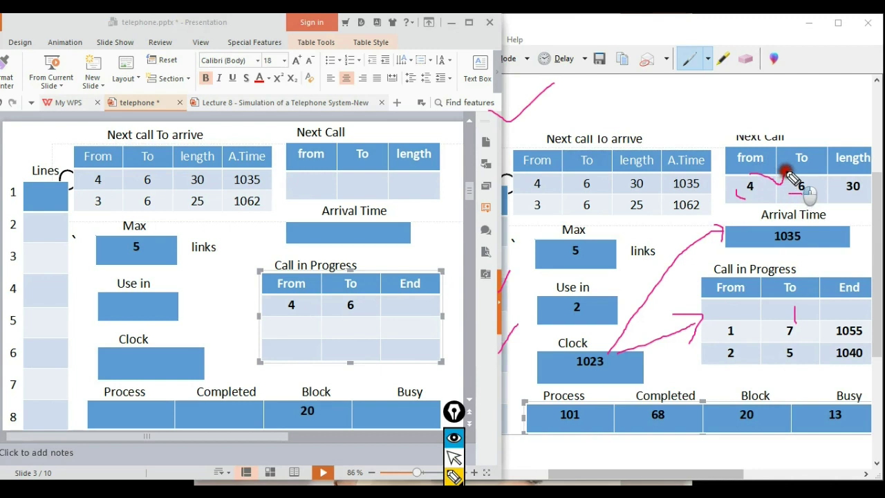
{"action": "mouse_move", "coordinate": [751, 175]}
{"action": "left_mouse_down"}
{"action": "mouse_move", "coordinate": [825, 178]}
{"action": "mouse_move", "coordinate": [854, 200]}
{"action": "mouse_move", "coordinate": [860, 184]}
{"action": "mouse_move", "coordinate": [841, 176]}
{"action": "left_mouse_up"}
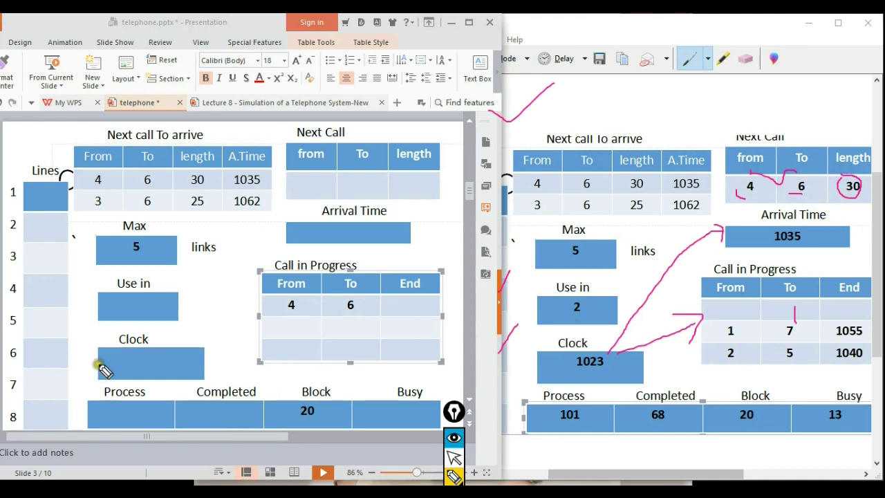
Step: Select the slide's Clock box and delete the wrong digit from its value
{"action": "left_click", "coordinate": [453, 458]}
{"action": "left_click", "coordinate": [143, 367]}
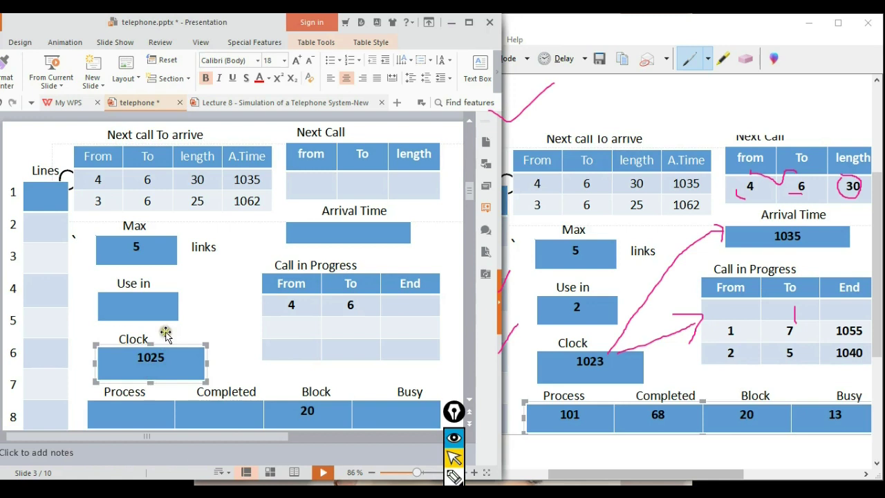
{"action": "left_click", "coordinate": [152, 358]}
{"action": "key", "text": "BackSpace"}
Step: Complete the Clock as 1035 and ink a line from the snip's Arrival Time to the Clock
{"action": "type", "text": "3"}
{"action": "left_click", "coordinate": [801, 230]}
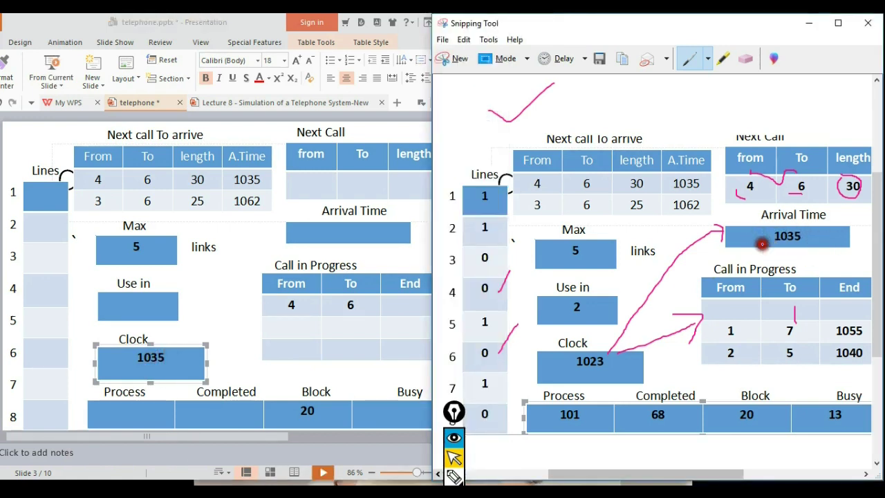
{"action": "key", "text": "ctrl+shift+p"}
{"action": "mouse_move", "coordinate": [760, 245]}
{"action": "left_mouse_down"}
{"action": "mouse_move", "coordinate": [761, 233]}
{"action": "mouse_move", "coordinate": [530, 289]}
{"action": "mouse_move", "coordinate": [199, 349]}
{"action": "mouse_move", "coordinate": [198, 337]}
{"action": "mouse_move", "coordinate": [215, 356]}
{"action": "left_mouse_up"}
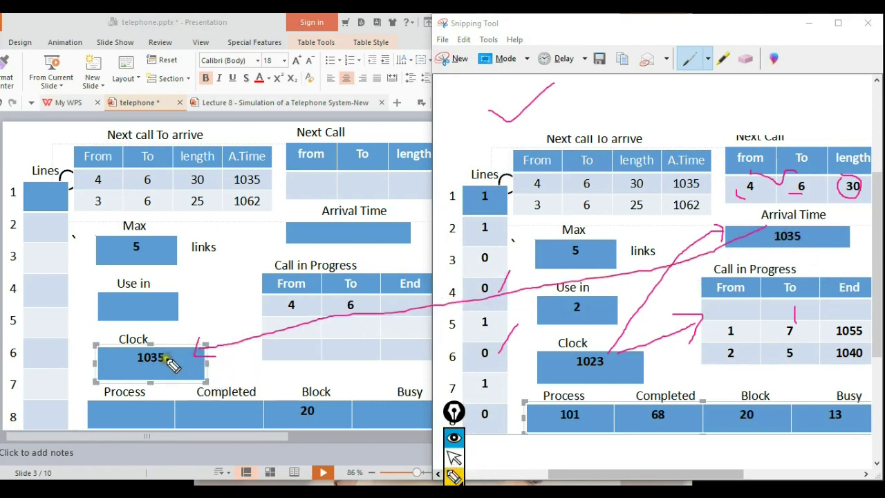
Step: Erase the ink line and return to the first call's End cell for 1065
{"action": "left_click", "coordinate": [197, 358]}
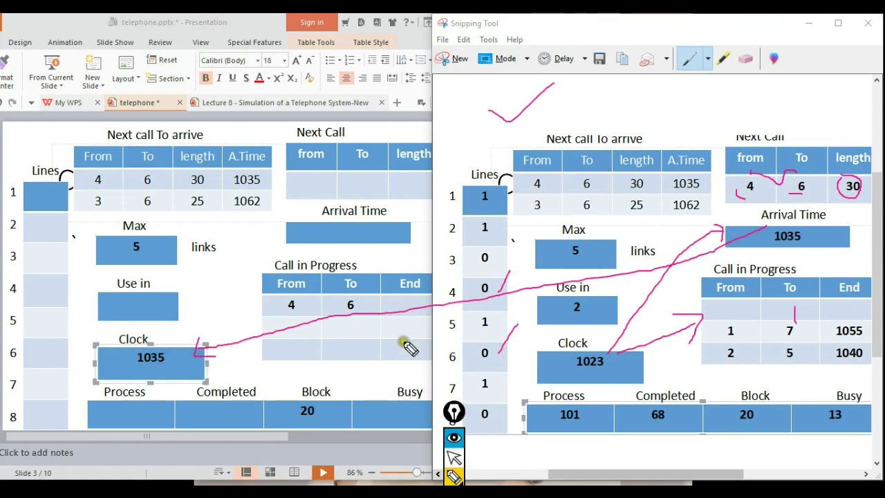
{"action": "left_click", "coordinate": [401, 306]}
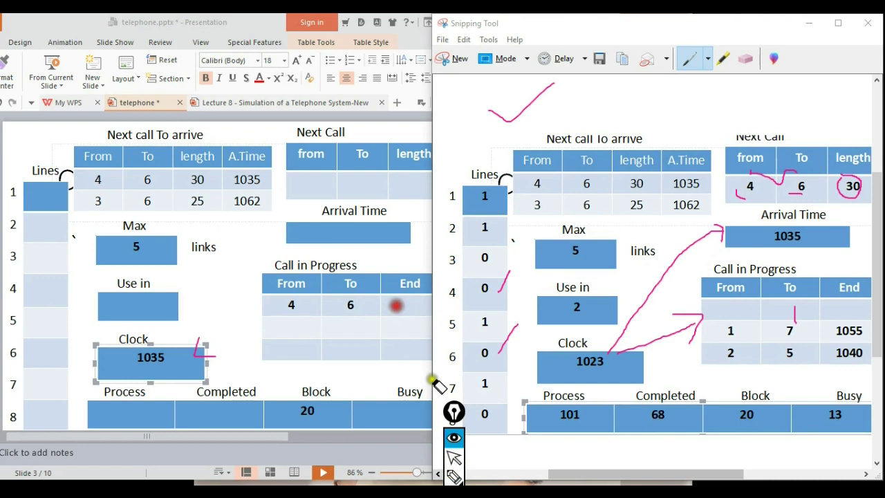
{"action": "left_click", "coordinate": [451, 459]}
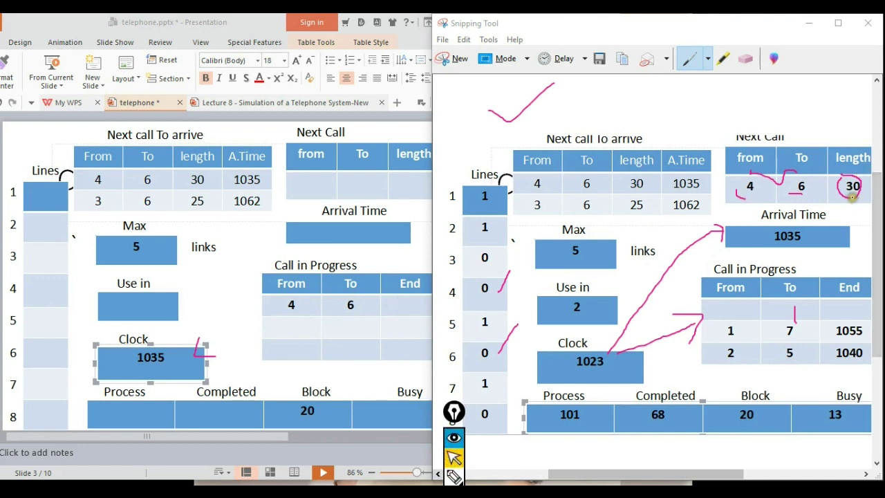
{"action": "left_click", "coordinate": [404, 305]}
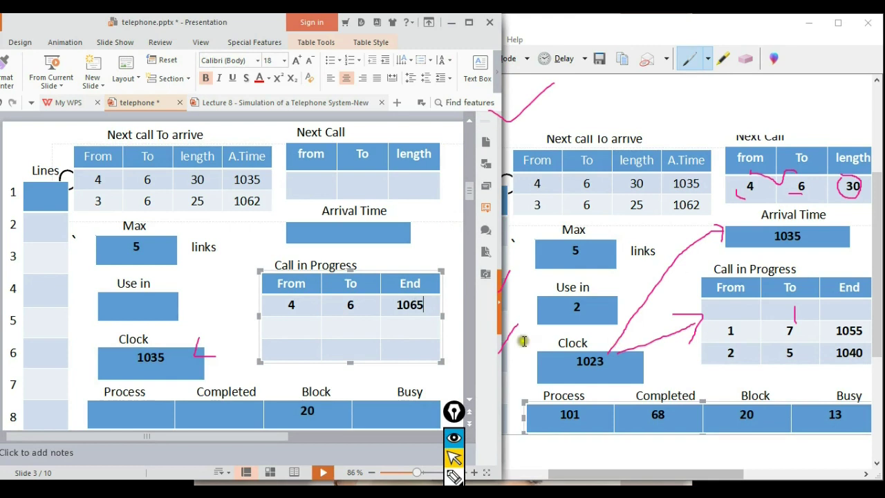
Step: Fill the second Call in Progress row as 1→7 ending 1055, checking the snip
{"action": "left_click", "coordinate": [298, 328]}
{"action": "type", "text": "1"}
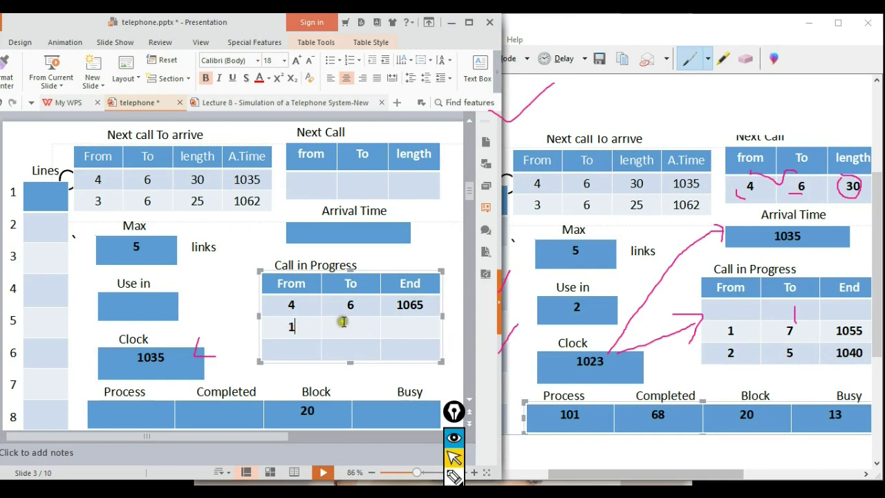
{"action": "left_click", "coordinate": [345, 322]}
{"action": "type", "text": "7"}
{"action": "left_click", "coordinate": [717, 330]}
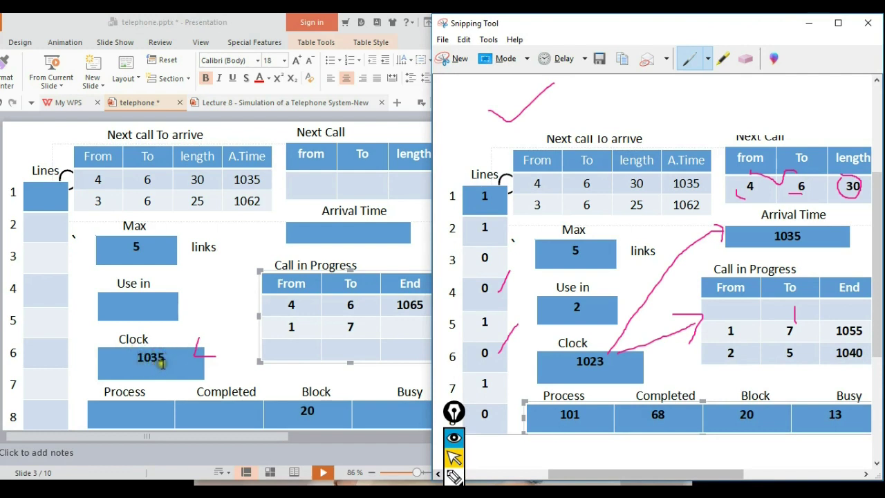
{"action": "left_click", "coordinate": [410, 327]}
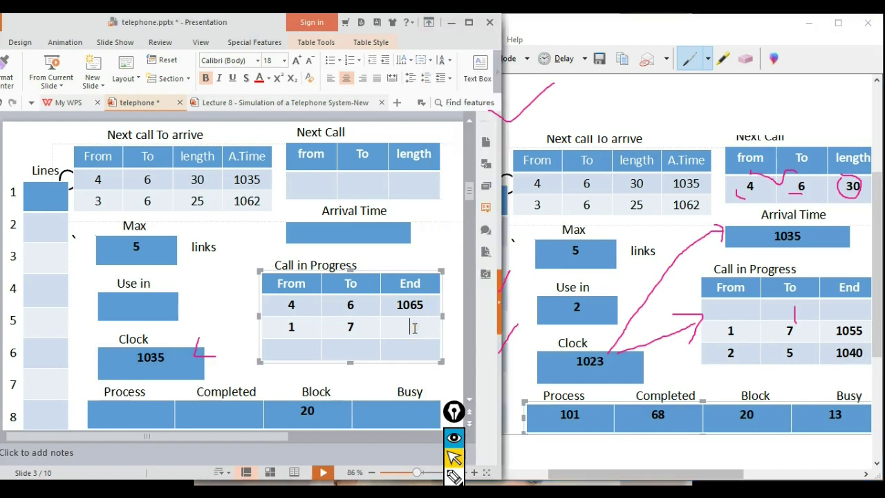
{"action": "type", "text": "5"}
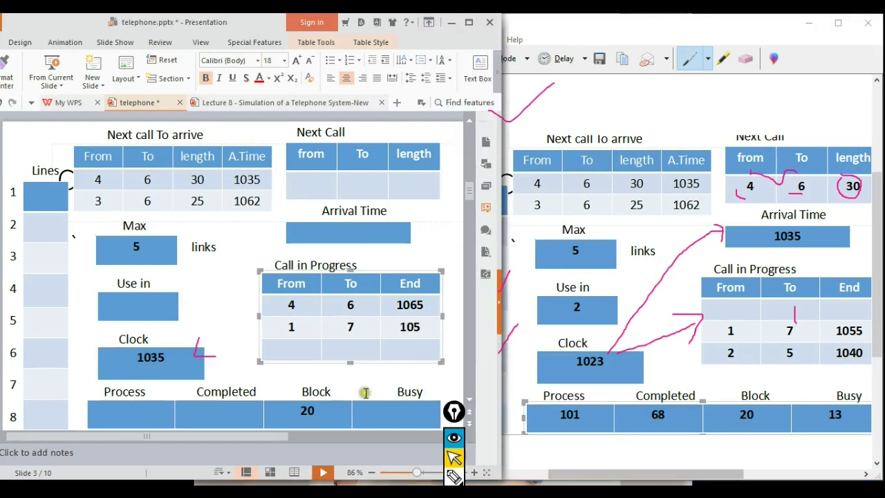
{"action": "type", "text": "5"}
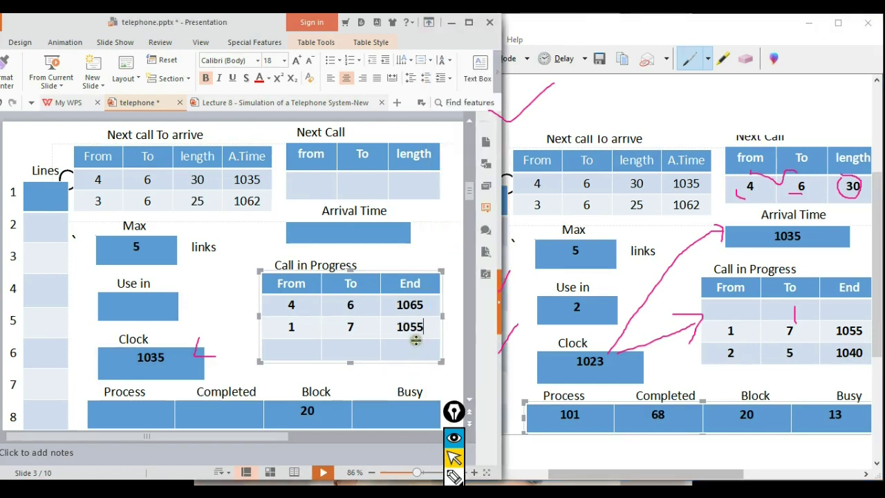
Step: Enter From 2 for the third call and move to its End cell for 1040
{"action": "left_click", "coordinate": [294, 352]}
{"action": "type", "text": "2"}
{"action": "left_click", "coordinate": [417, 347]}
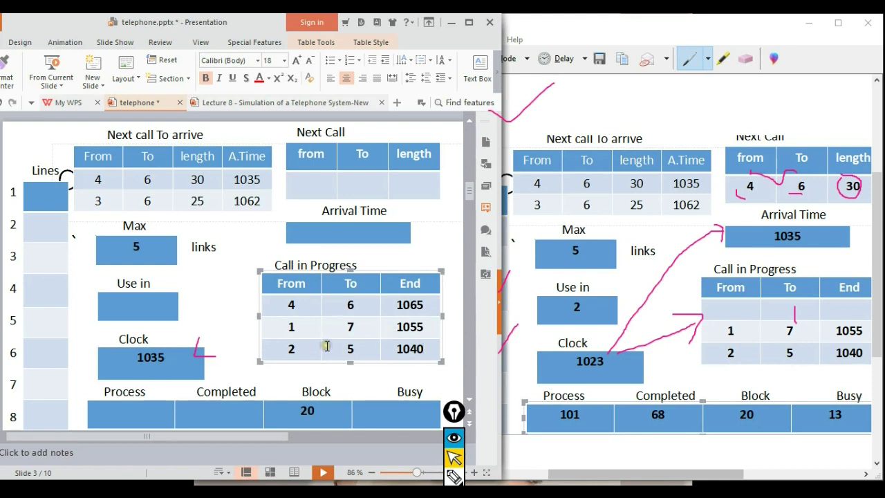
Step: Fill slide 3's counters with Process 101, Completed 68 and Busy 13, then check the first call's From 4
{"action": "left_click", "coordinate": [146, 415]}
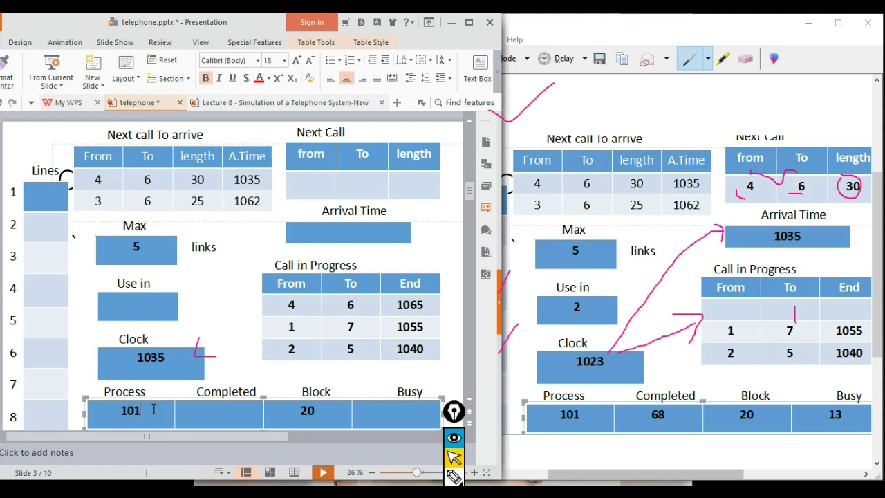
{"action": "left_click", "coordinate": [220, 415]}
{"action": "left_click", "coordinate": [404, 415]}
{"action": "left_click", "coordinate": [403, 415]}
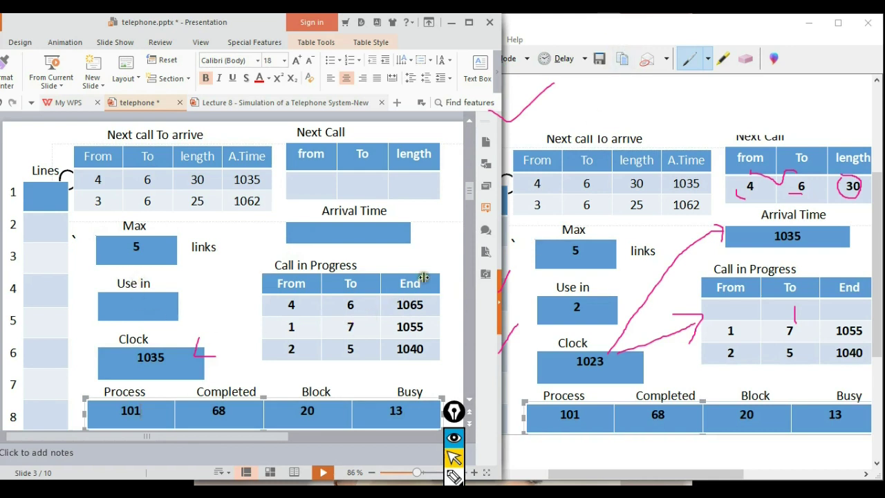
{"action": "double_click", "coordinate": [294, 305]}
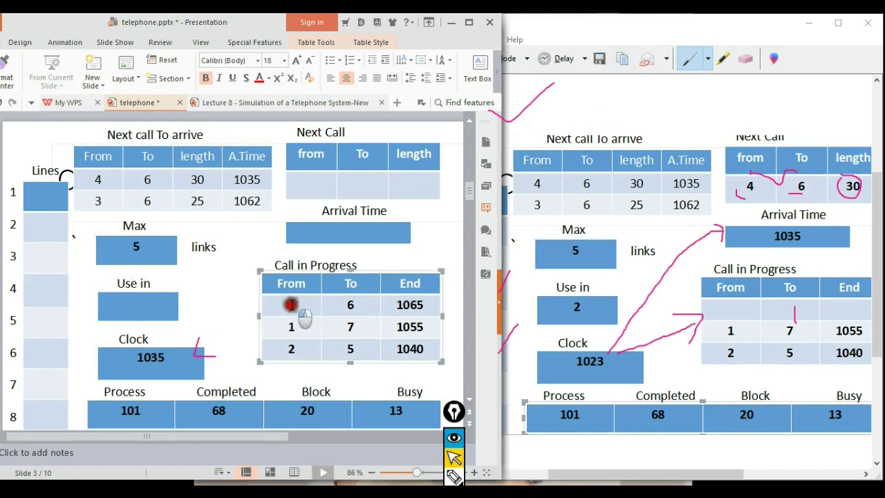
{"action": "left_click", "coordinate": [346, 304]}
Step: Fill the Lines column with 1, 1, 0, 1, 1, 1, 1, 0 using the snip beside the slide
{"action": "left_click", "coordinate": [45, 286]}
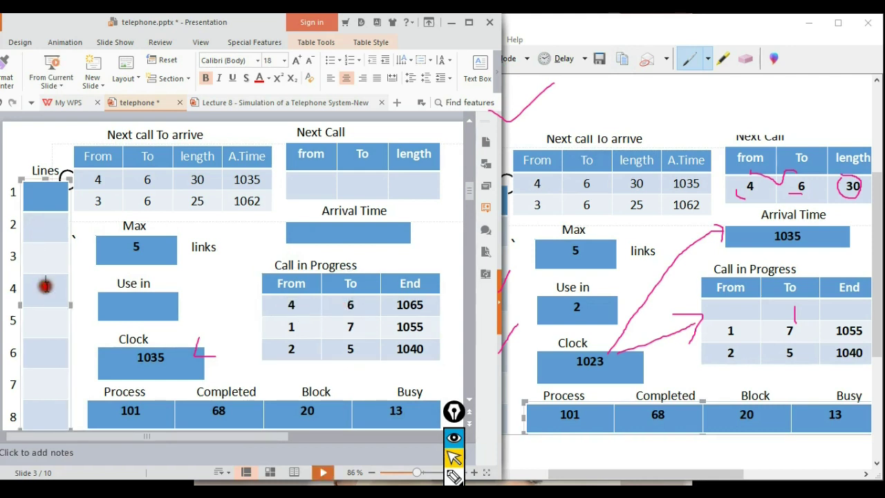
{"action": "left_click", "coordinate": [46, 354]}
{"action": "type", "text": "1"}
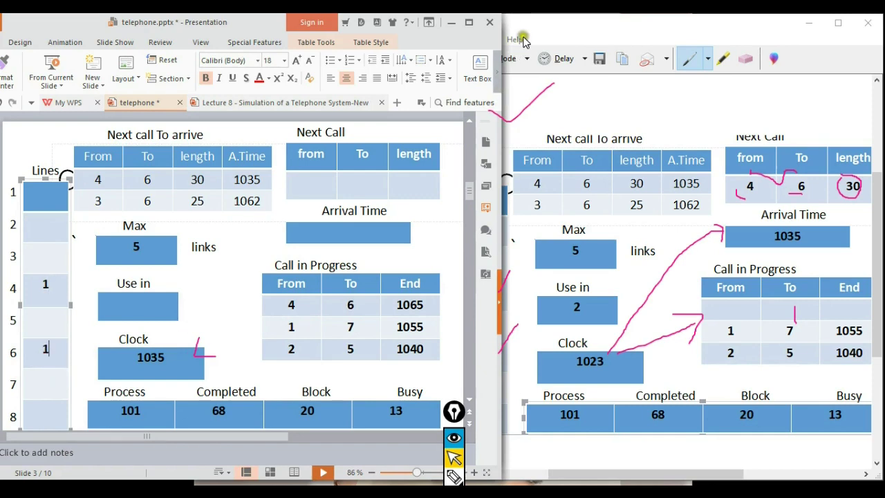
{"action": "left_click_drag", "start_coordinate": [524, 27], "coordinate": [609, 20]}
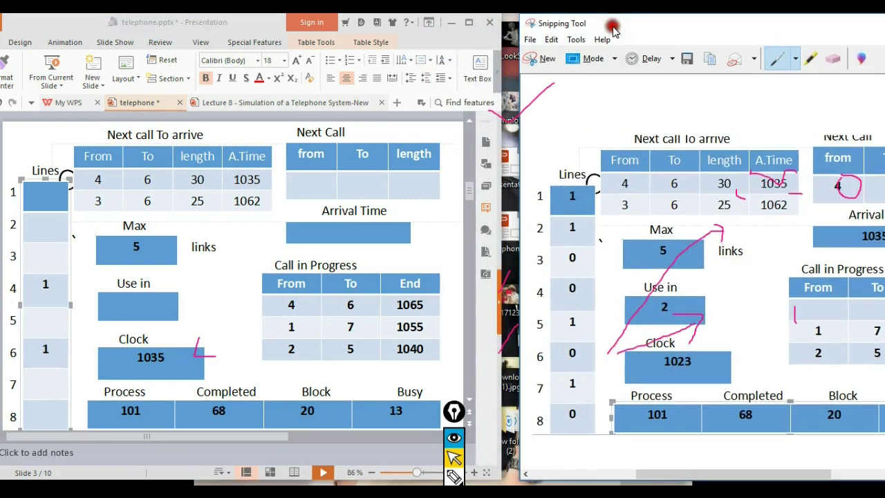
{"action": "left_click", "coordinate": [44, 199]}
{"action": "type", "text": "1"}
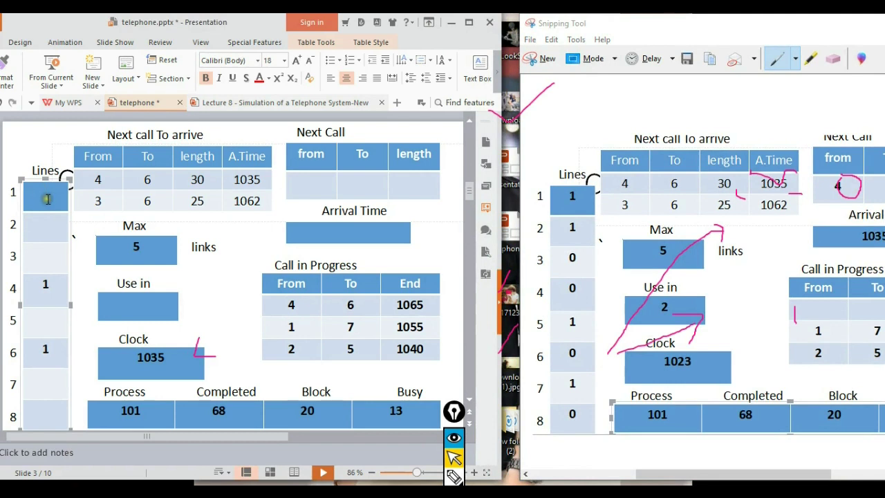
{"action": "left_click", "coordinate": [48, 222]}
{"action": "type", "text": "2"}
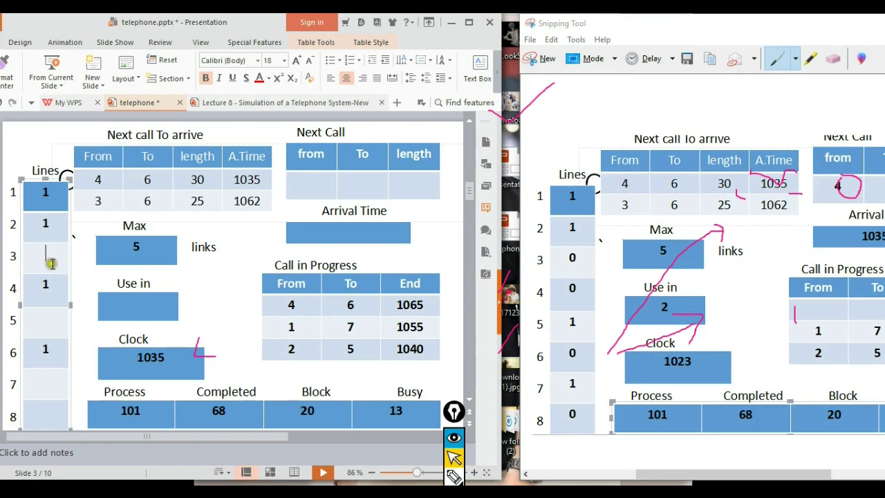
{"action": "type", "text": "0"}
{"action": "left_click", "coordinate": [46, 322]}
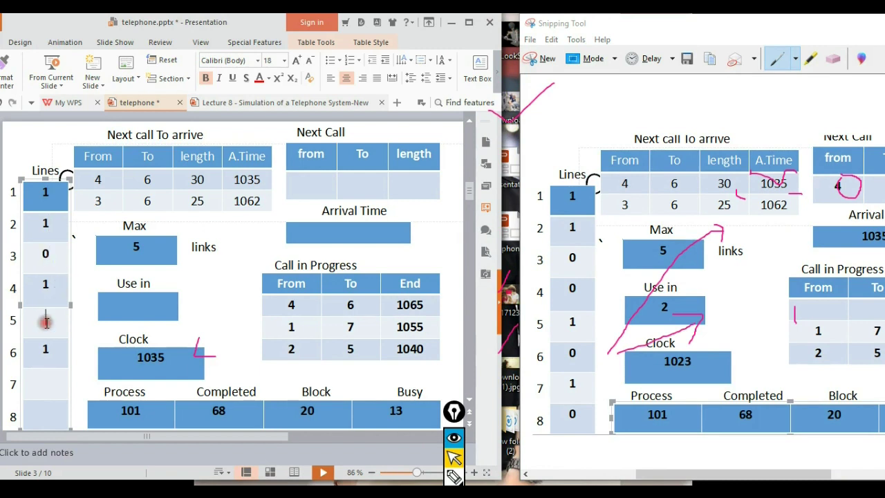
{"action": "left_click", "coordinate": [47, 379]}
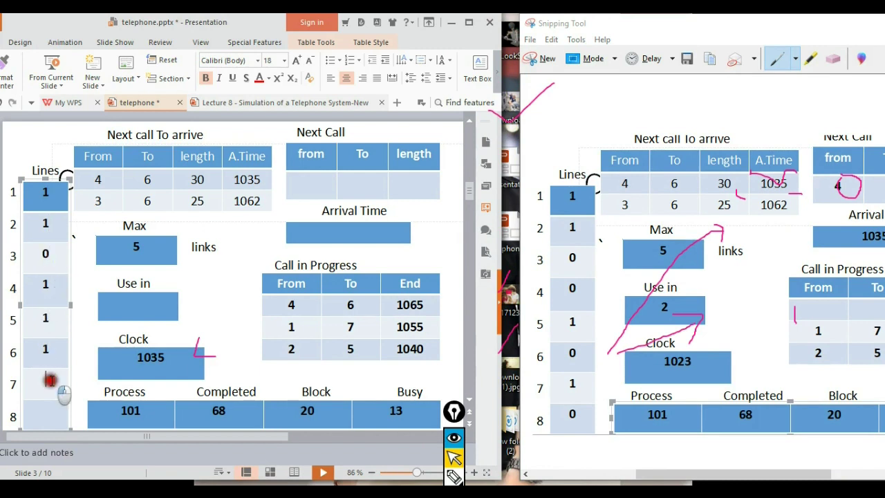
{"action": "type", "text": "1"}
{"action": "left_click", "coordinate": [48, 412]}
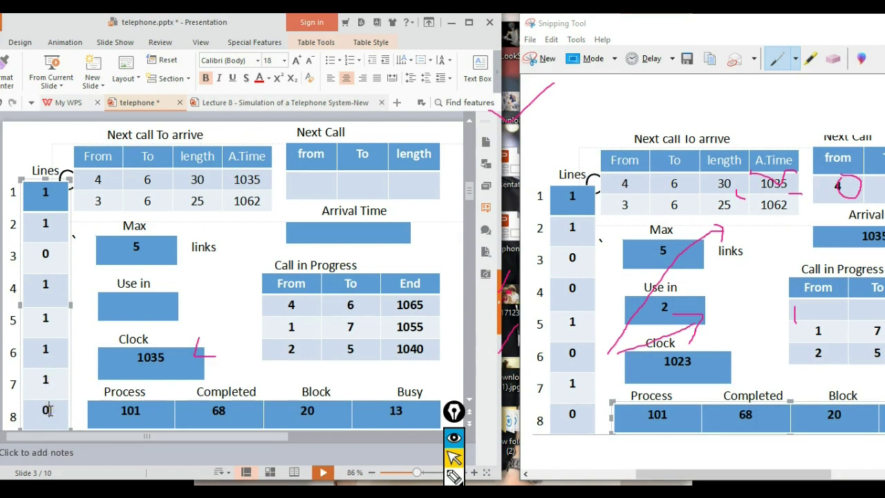
Step: Set the Use in value to 3 and return to the empty Next Call row
{"action": "left_click", "coordinate": [304, 185]}
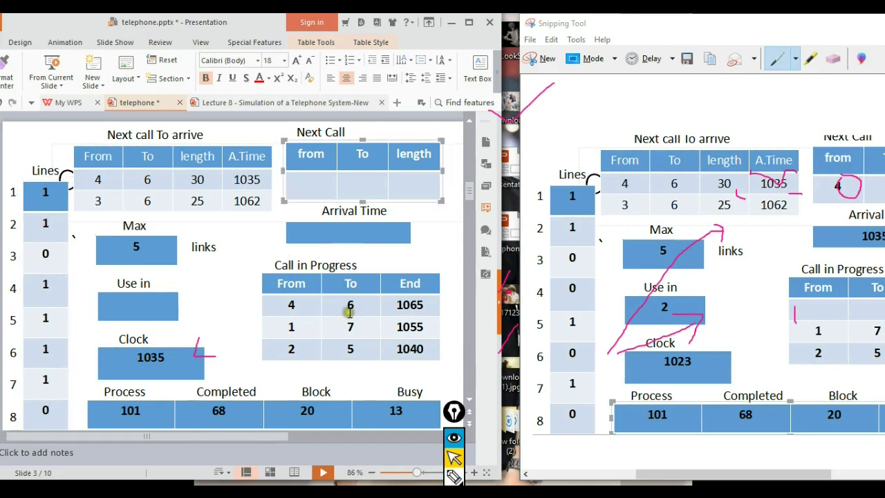
{"action": "left_click", "coordinate": [138, 310]}
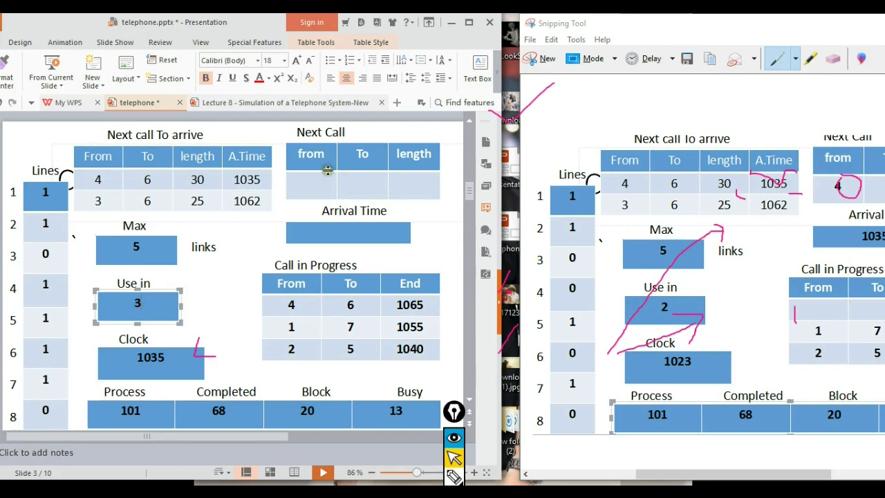
{"action": "left_click", "coordinate": [306, 181]}
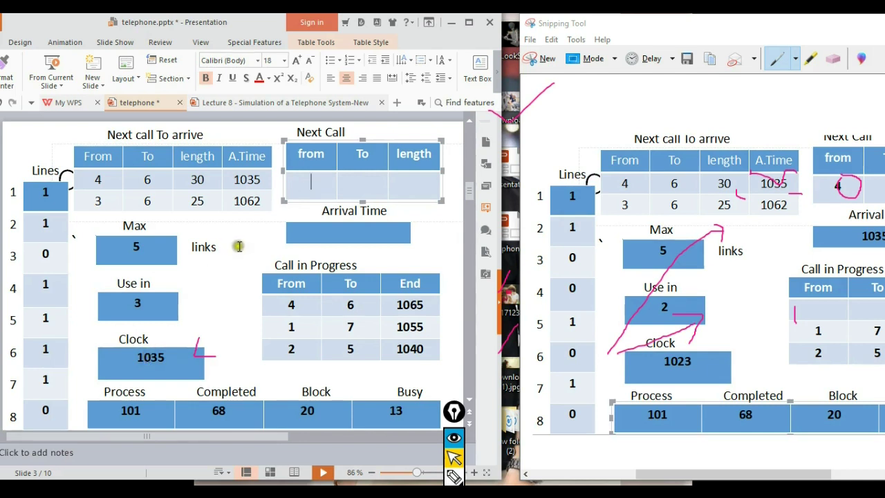
Step: Paste the second call's values 3, 6, 25 into the empty Next Call row
{"action": "left_click_drag", "start_coordinate": [97, 179], "coordinate": [255, 182]}
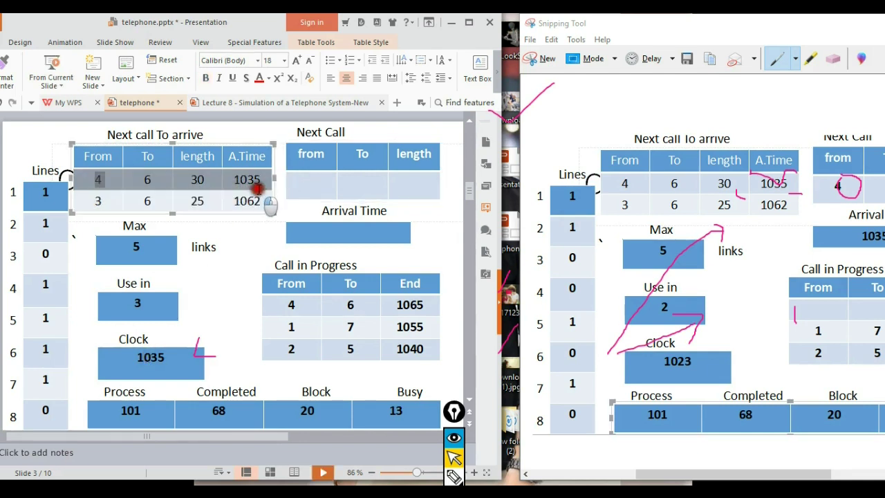
{"action": "left_click_drag", "start_coordinate": [94, 200], "coordinate": [198, 201]}
{"action": "key", "text": "ctrl+c"}
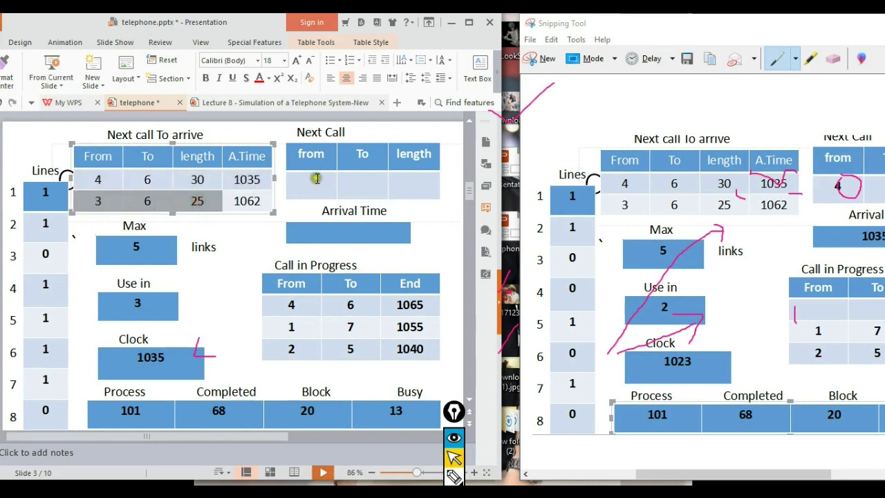
{"action": "left_click_drag", "start_coordinate": [316, 179], "coordinate": [421, 180]}
{"action": "key", "text": "ctrl+v"}
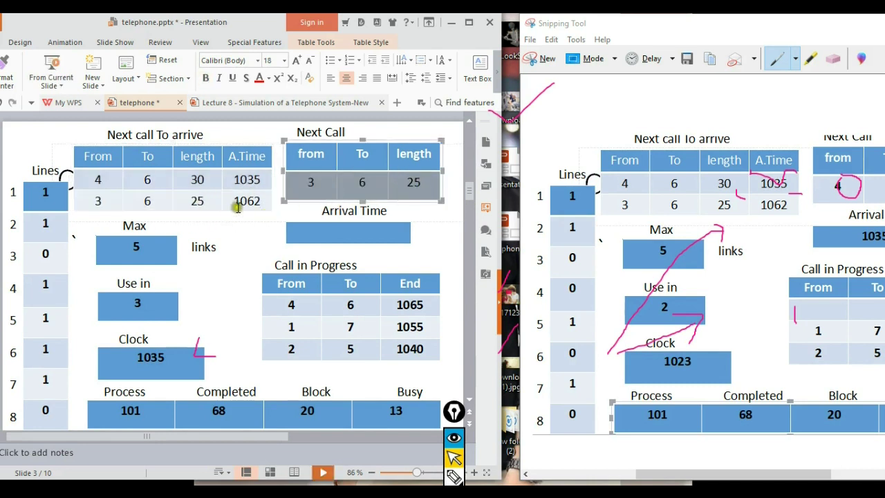
Step: Enter 1062 as the Next Call's Arrival Time
{"action": "left_click", "coordinate": [233, 201]}
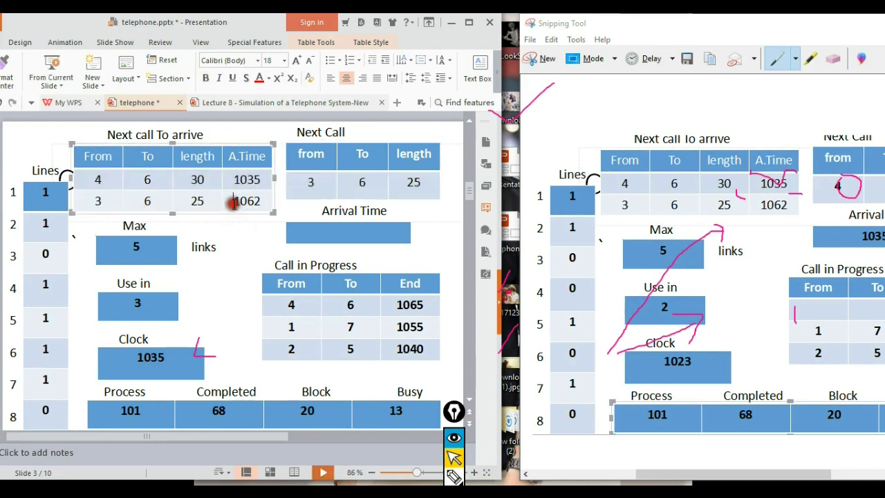
{"action": "left_click", "coordinate": [331, 238]}
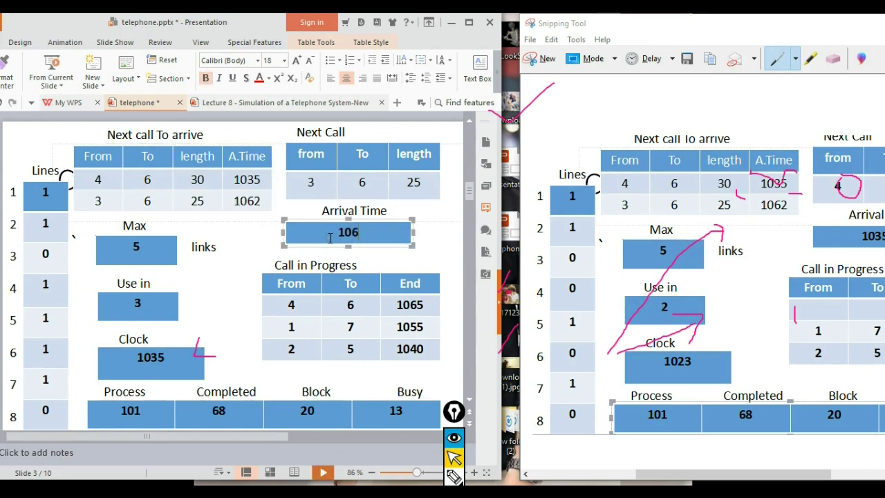
{"action": "left_click", "coordinate": [435, 233]}
Step: Verify the Next Call row reads 3, 6, 25 with Arrival Time 1062
{"action": "left_click_drag", "start_coordinate": [267, 180], "coordinate": [192, 174]}
{"action": "left_click_drag", "start_coordinate": [311, 179], "coordinate": [362, 183]}
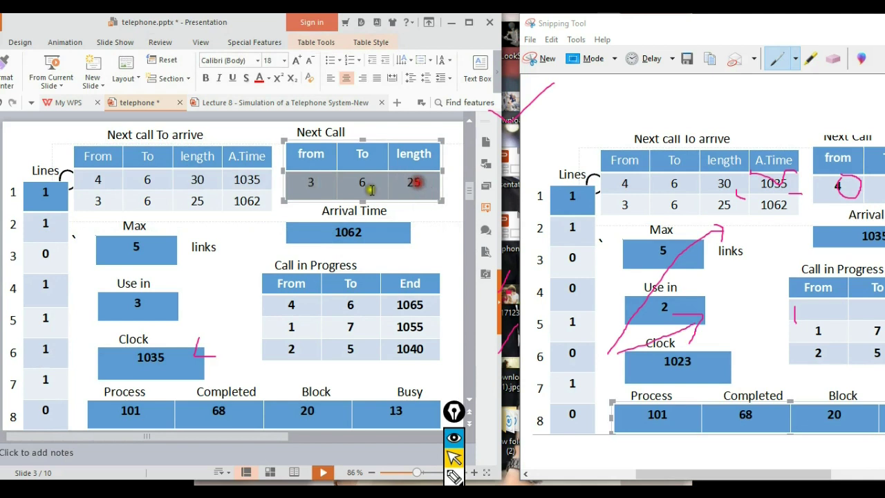
{"action": "left_click", "coordinate": [265, 200]}
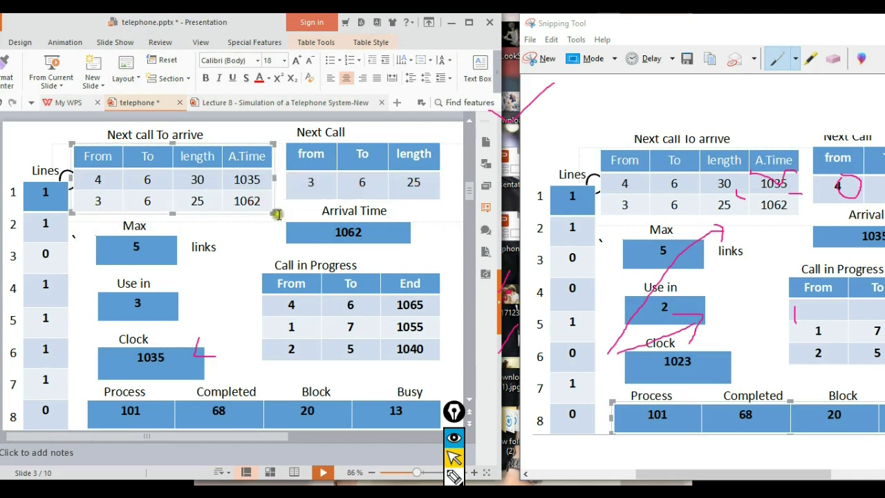
{"action": "double_click", "coordinate": [359, 233]}
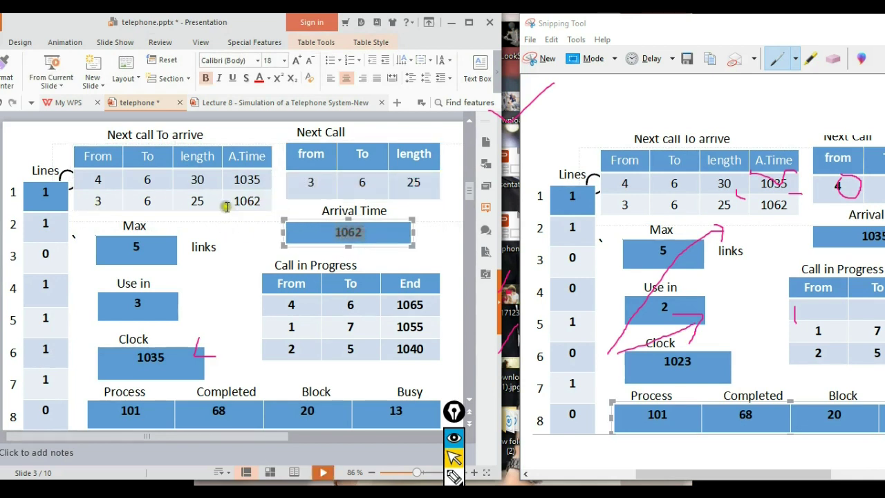
{"action": "key", "text": "Escape"}
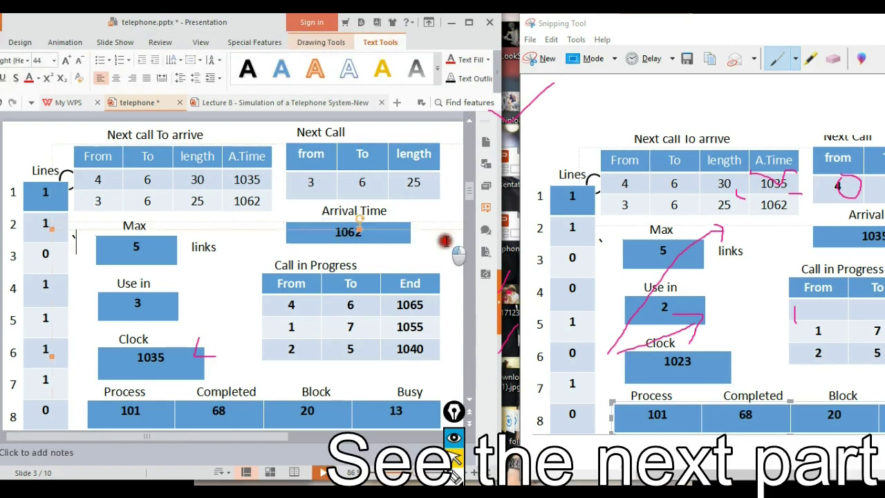